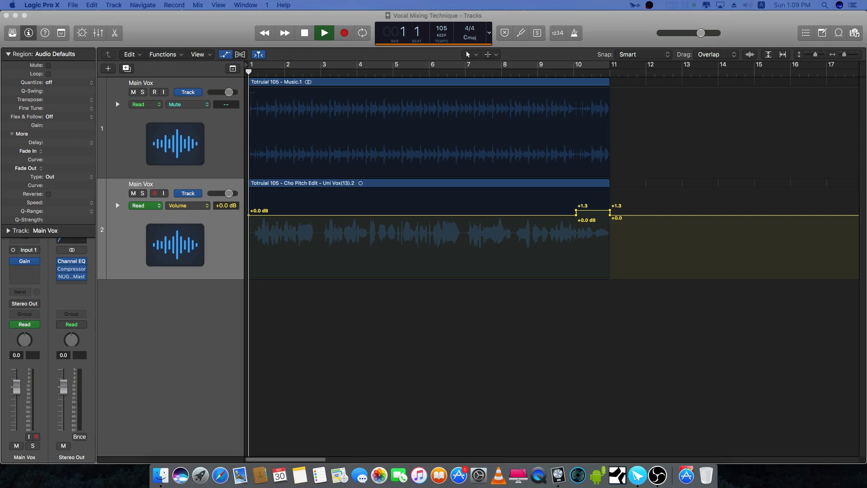
# Step: Play the music and vocal tracks from the start and check the channel levels in the mixer
pyautogui.click(356, 394)
pyautogui.press('space')
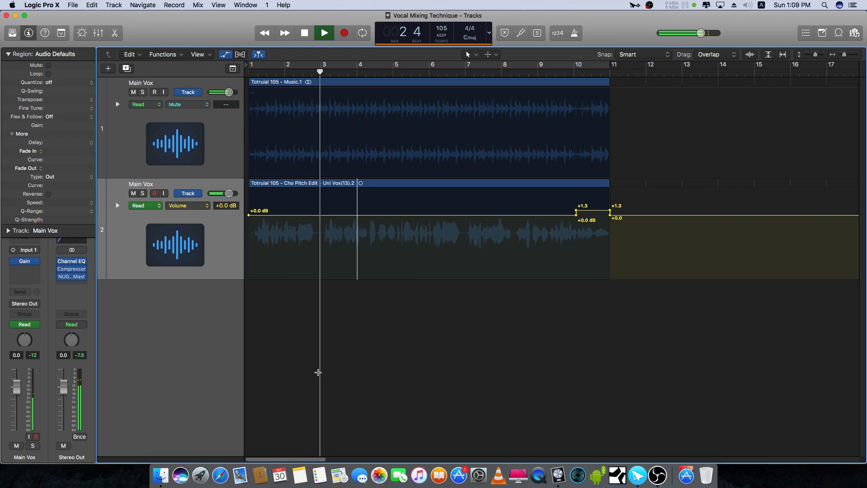
pyautogui.click(98, 33)
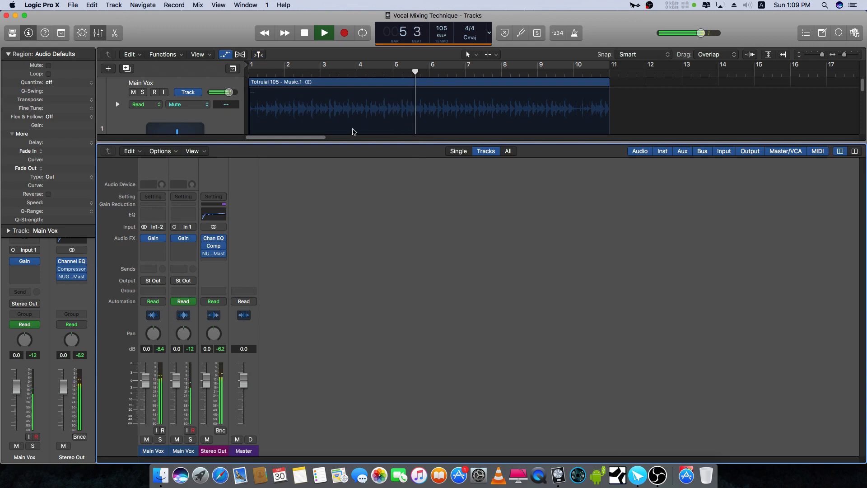
pyautogui.press('space')
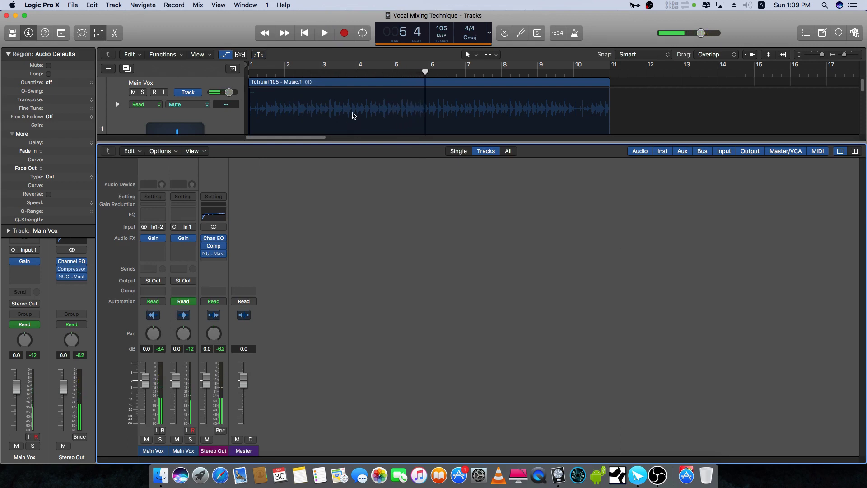
pyautogui.click(98, 33)
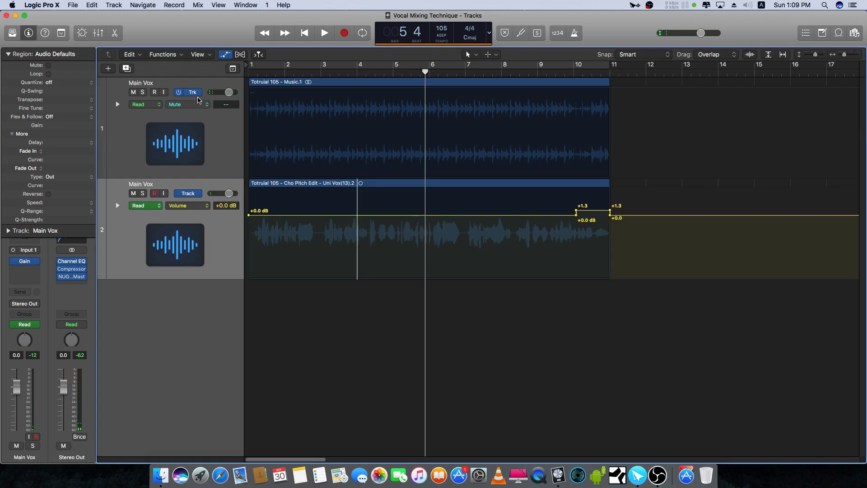
# Step: Insert a mono Channel EQ in the vocal track's free effect slot below Gain and place its window over the tracks
pyautogui.click(33, 270)
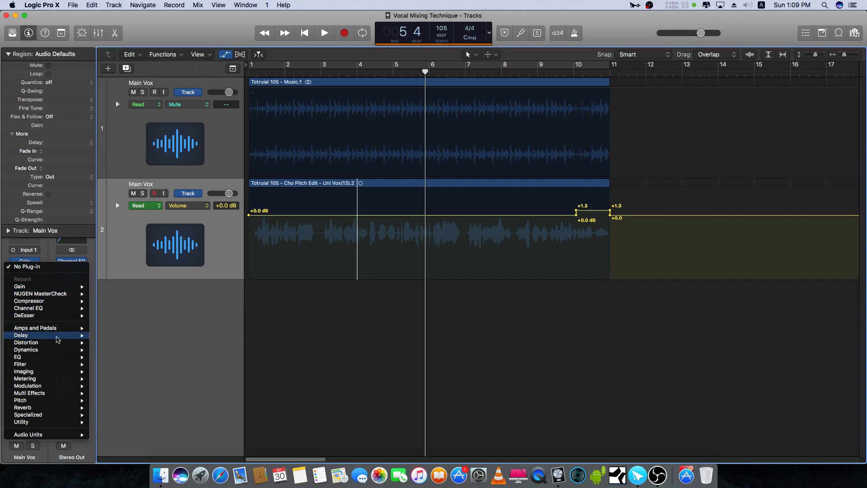
pyautogui.moveTo(57, 344)
pyautogui.moveTo(131, 357)
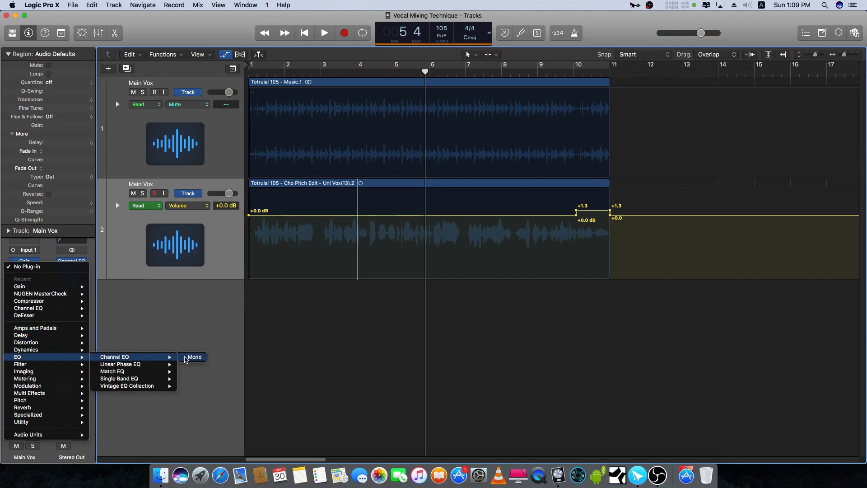
pyautogui.click(190, 358)
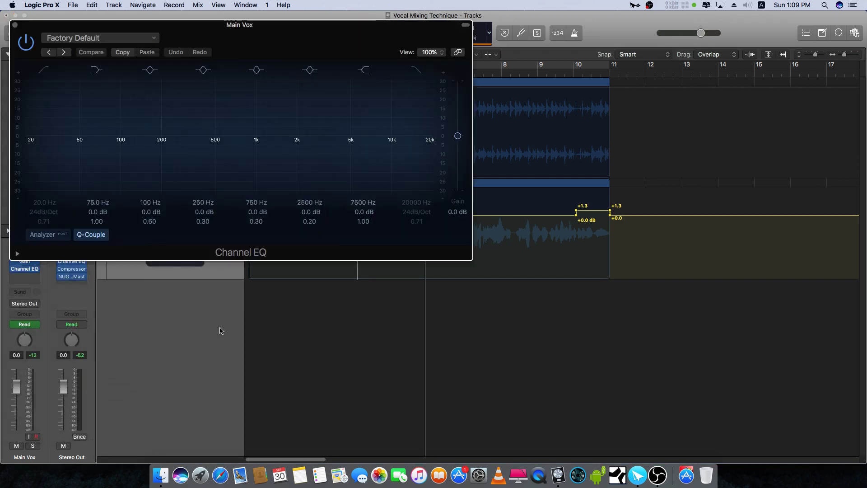
pyautogui.moveTo(263, 26); pyautogui.dragTo(476, 57)
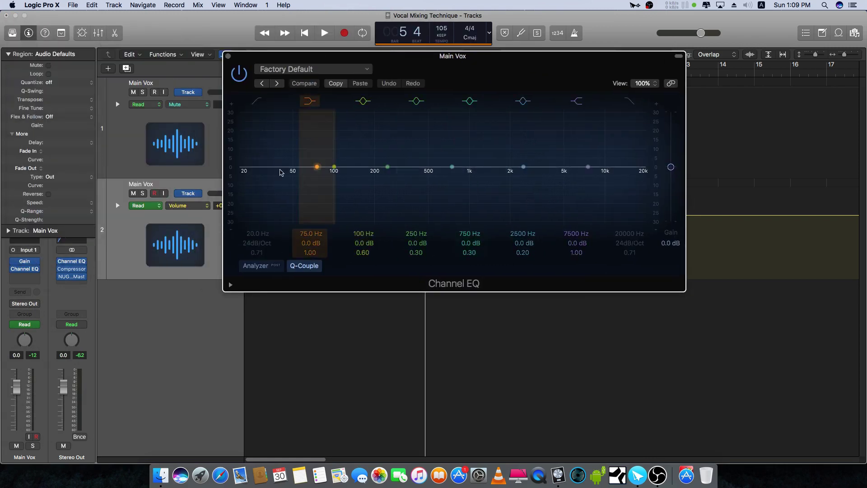
# Step: Enable the EQ's low cut band and move it up to 96 Hz with a 48 dB/Oct slope and a Q of 0.10
pyautogui.click(261, 102)
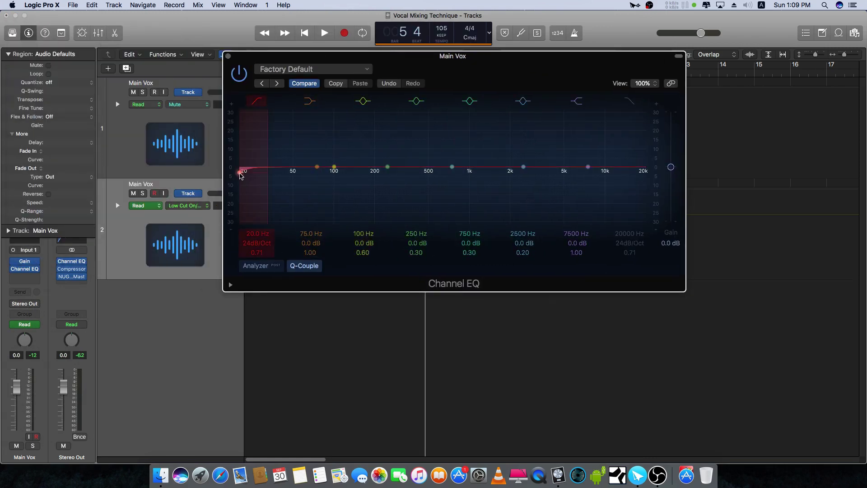
pyautogui.moveTo(240, 172); pyautogui.dragTo(281, 199)
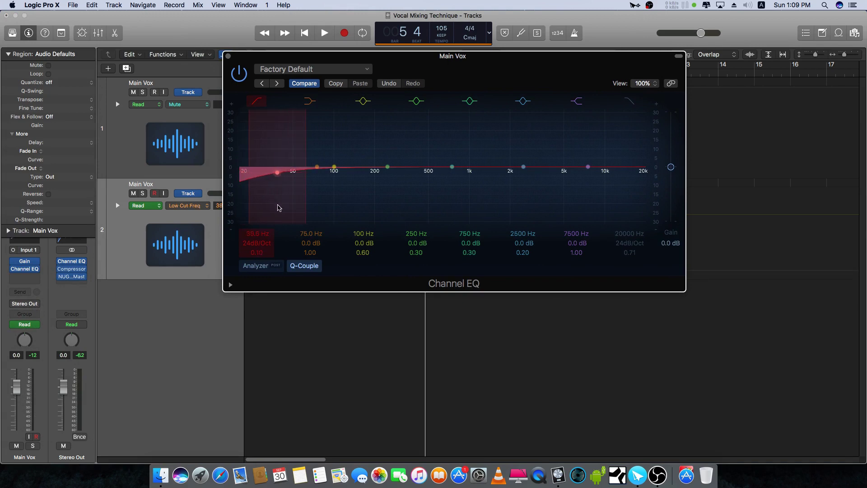
pyautogui.moveTo(254, 244); pyautogui.dragTo(255, 228)
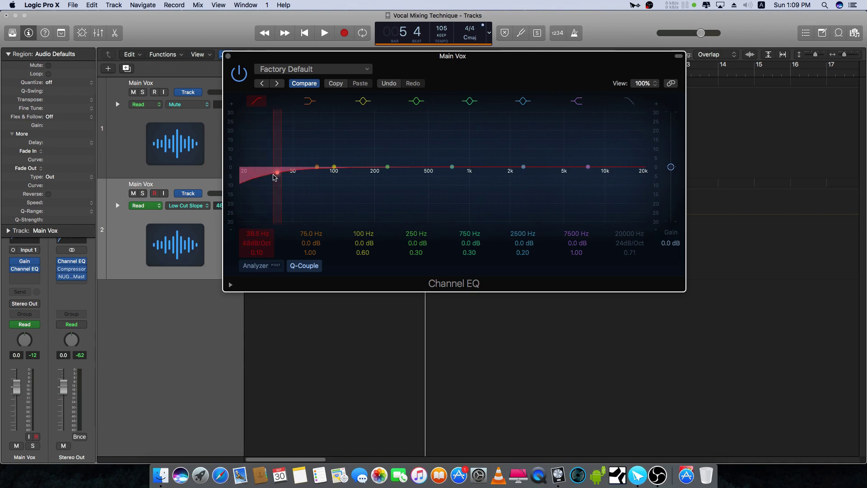
pyautogui.moveTo(275, 183); pyautogui.dragTo(329, 245)
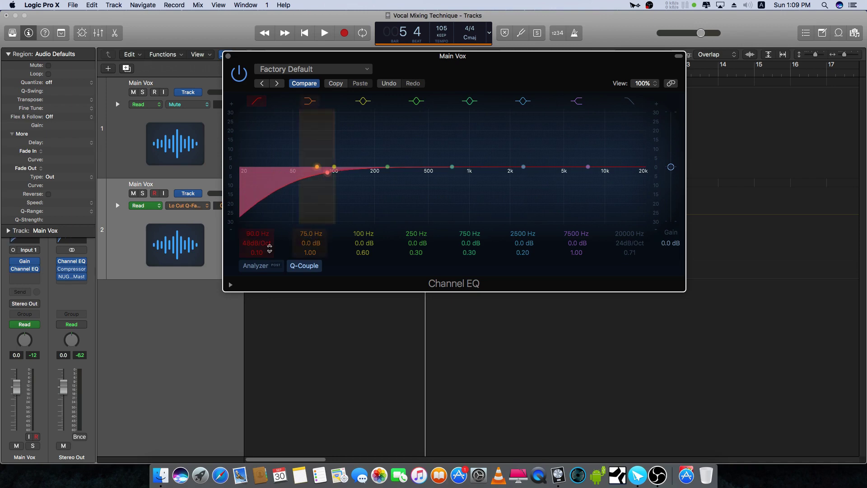
pyautogui.click(255, 244)
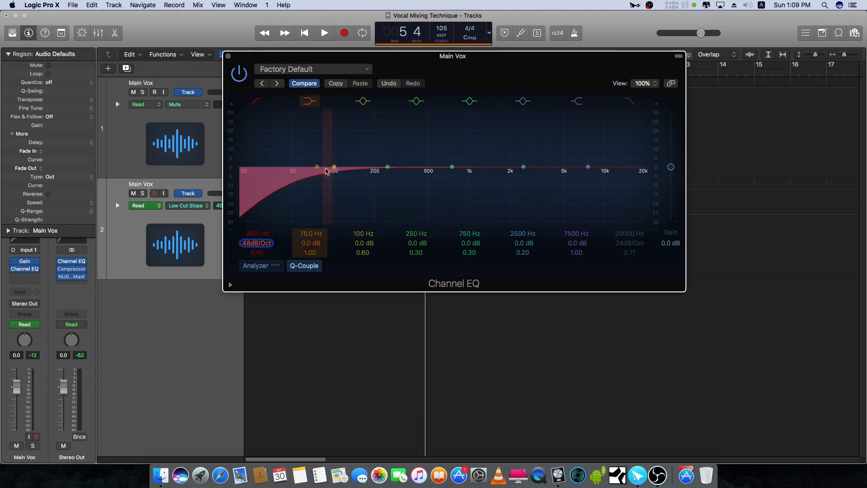
pyautogui.moveTo(327, 172); pyautogui.dragTo(333, 175)
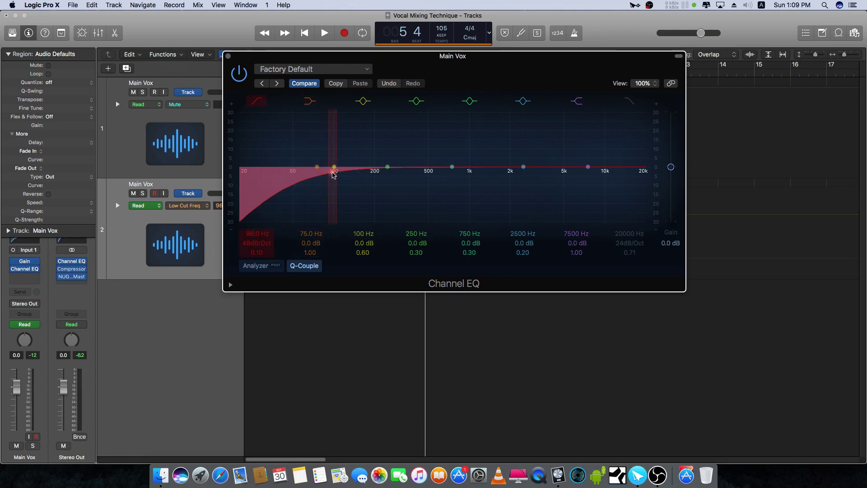
# Step: Refine the low cut band to 98 Hz with a 24 dB/Oct slope and a Q of 0.71
pyautogui.doubleClick(252, 233)
pyautogui.write('100')
pyautogui.press('Return')
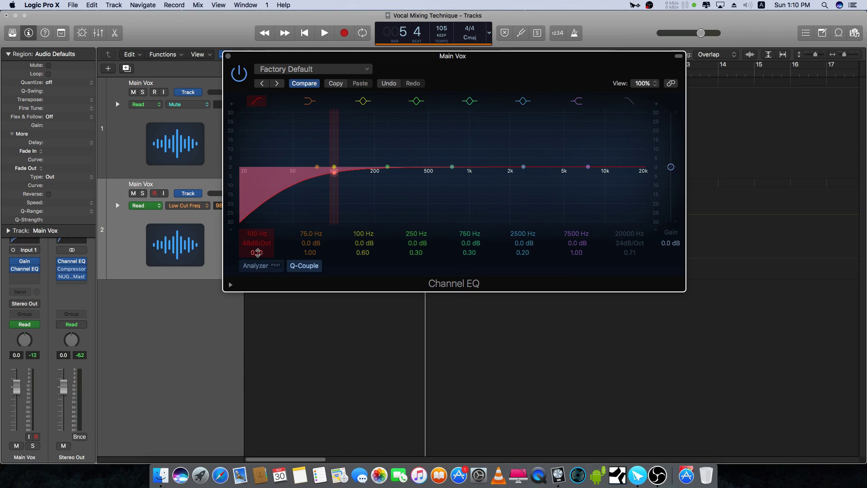
pyautogui.moveTo(257, 252); pyautogui.dragTo(257, 234)
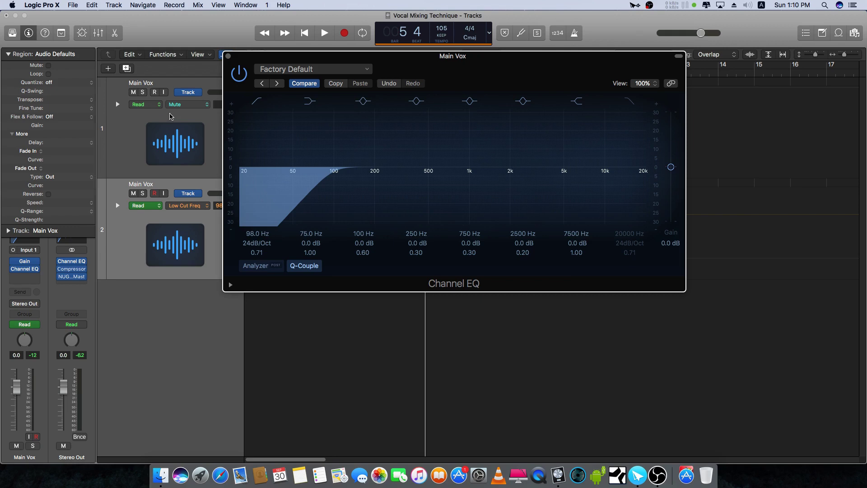
# Step: Turn on the EQ's Analyzer during playback and raise the low cut frequency to 106 Hz
pyautogui.press('space')
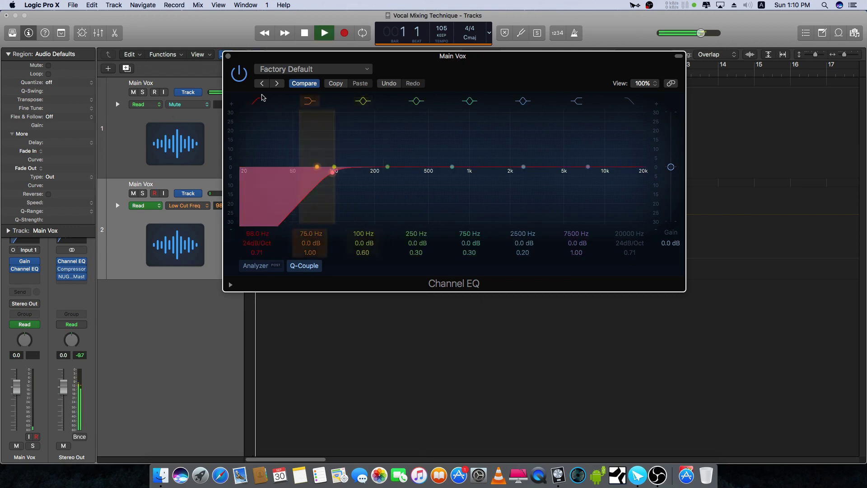
pyautogui.click(239, 73)
pyautogui.click(253, 265)
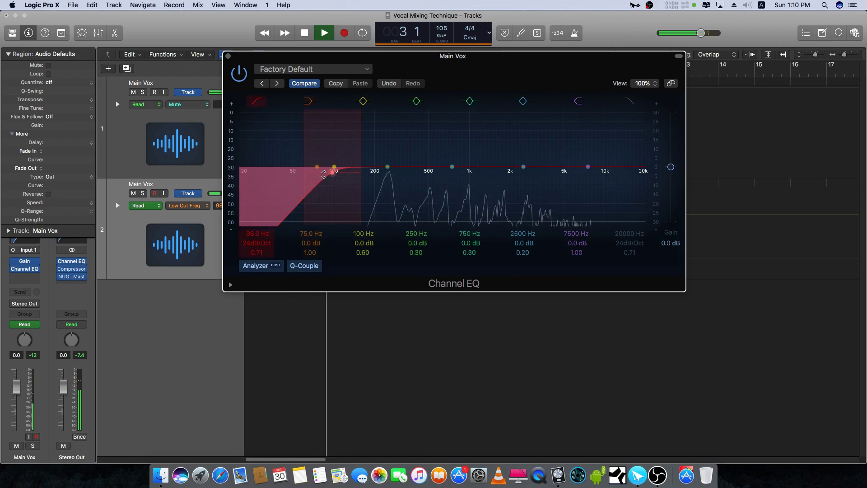
pyautogui.moveTo(324, 172); pyautogui.dragTo(340, 177)
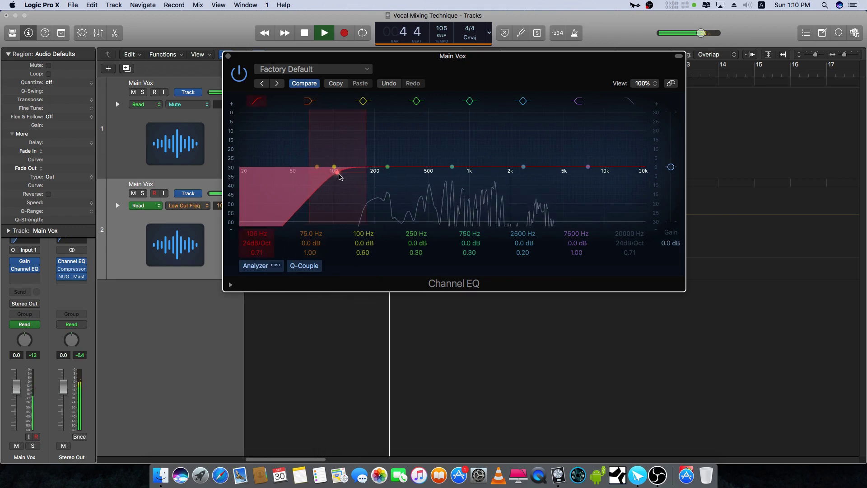
# Step: Bypass the Channel EQ during playback to compare the vocal without the low cut, stop, and re-enable the EQ
pyautogui.click(243, 78)
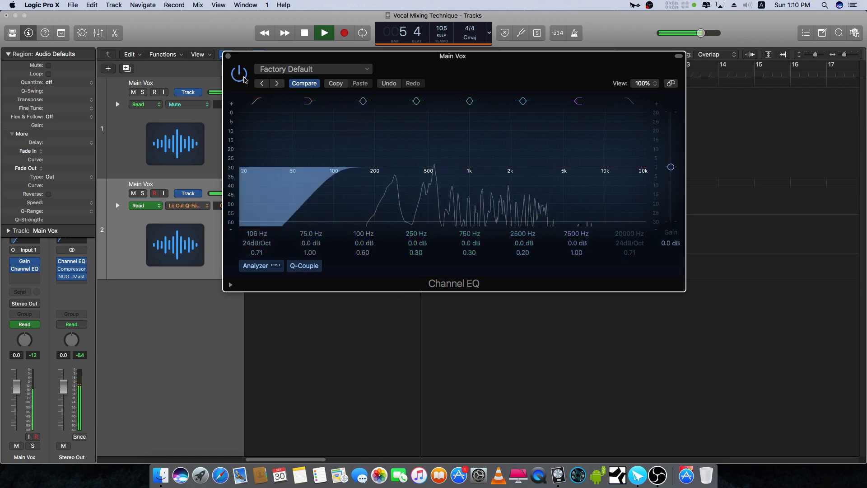
pyautogui.press('space')
pyautogui.press('space')
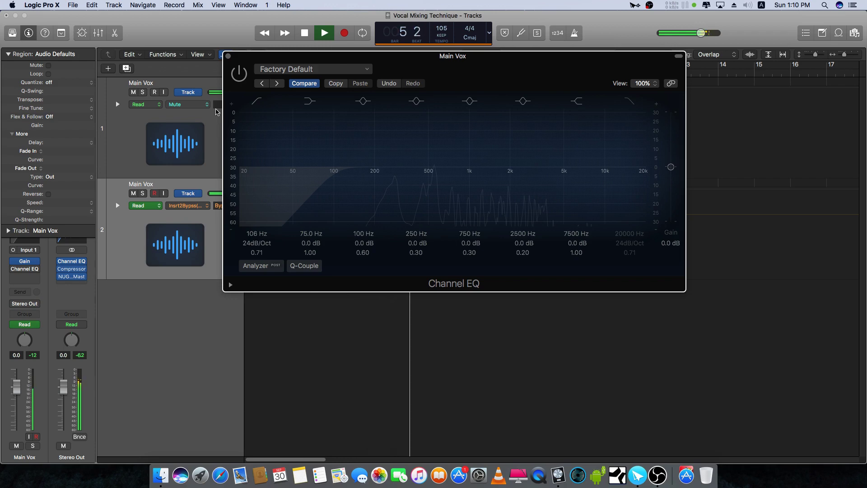
pyautogui.press('space')
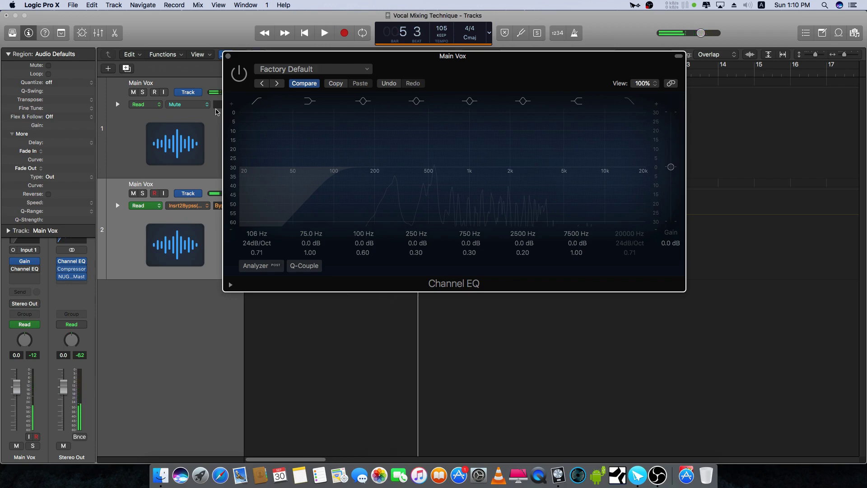
pyautogui.click(239, 75)
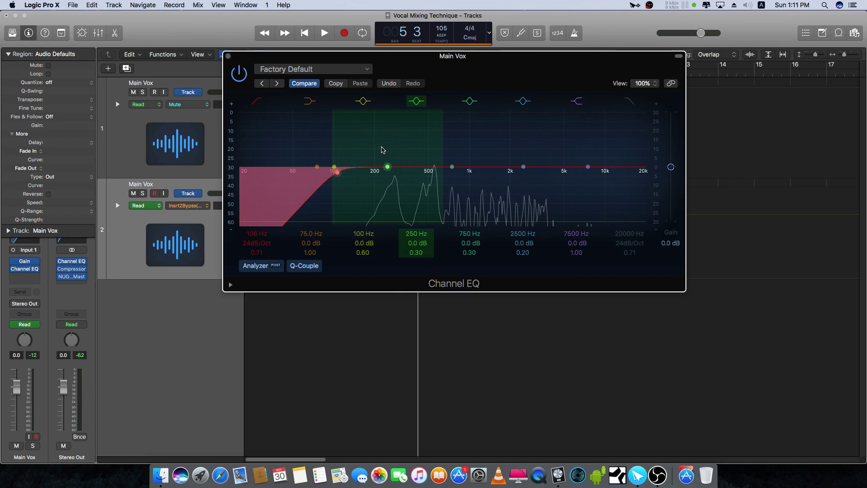
# Step: Shape the first peak band into a narrow boost at 158 Hz with +15 dB gain and a Q of 29
pyautogui.click(364, 101)
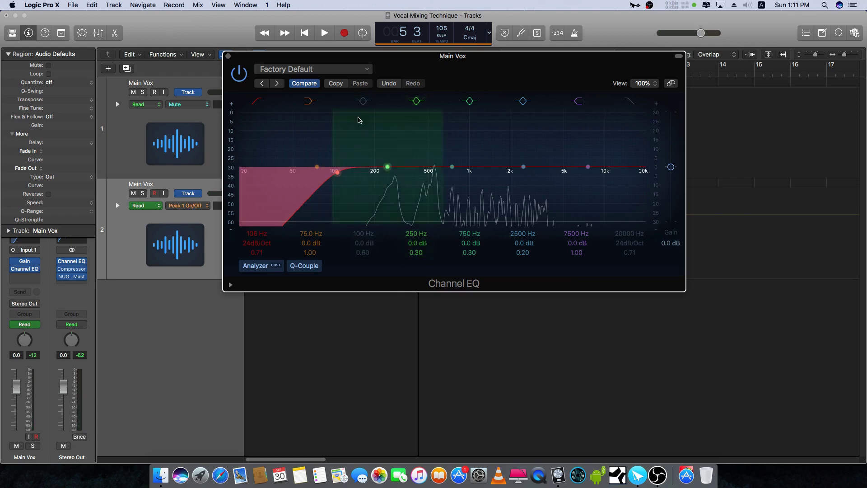
pyautogui.moveTo(337, 166); pyautogui.dragTo(365, 165)
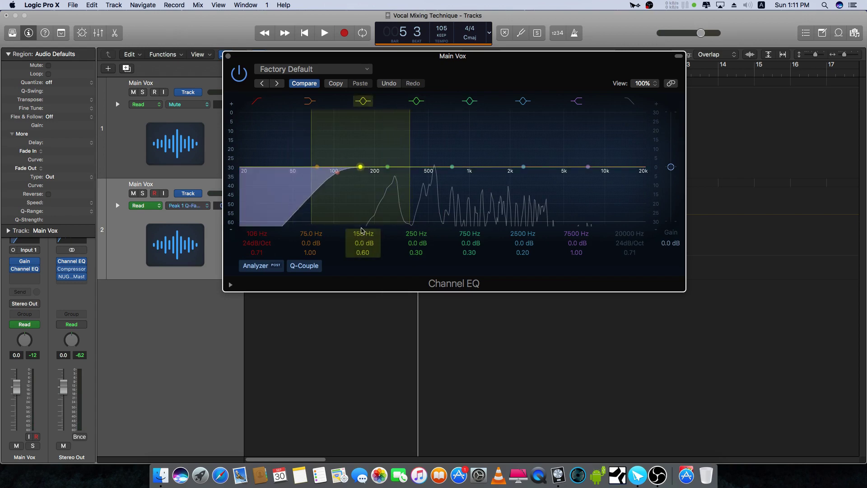
pyautogui.moveTo(359, 252); pyautogui.dragTo(364, 204)
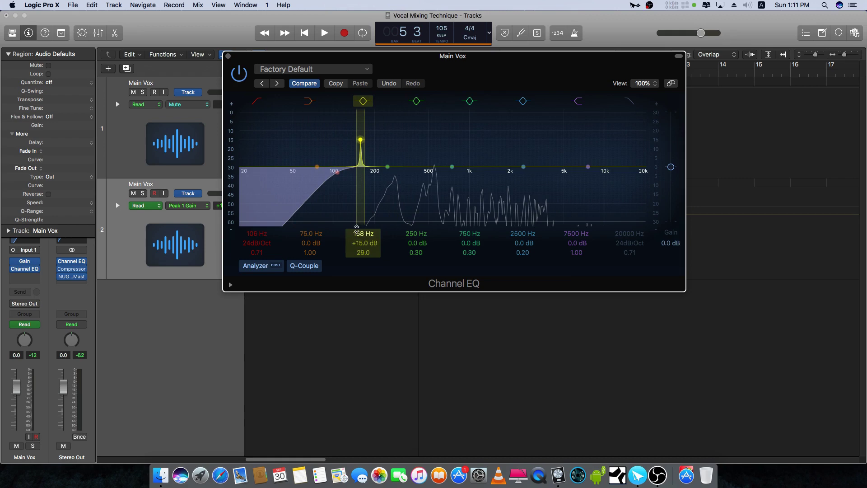
# Step: Sweep the narrow peak upward during playback, settling at 210 Hz with +18.5 dB gain, and stop playback
pyautogui.press('space')
pyautogui.moveTo(357, 233); pyautogui.dragTo(357, 216)
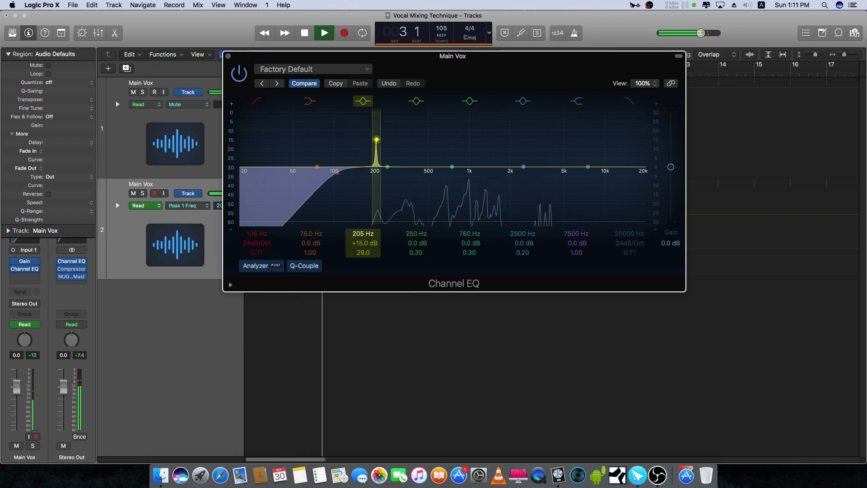
pyautogui.scroll(5, 360, 245)
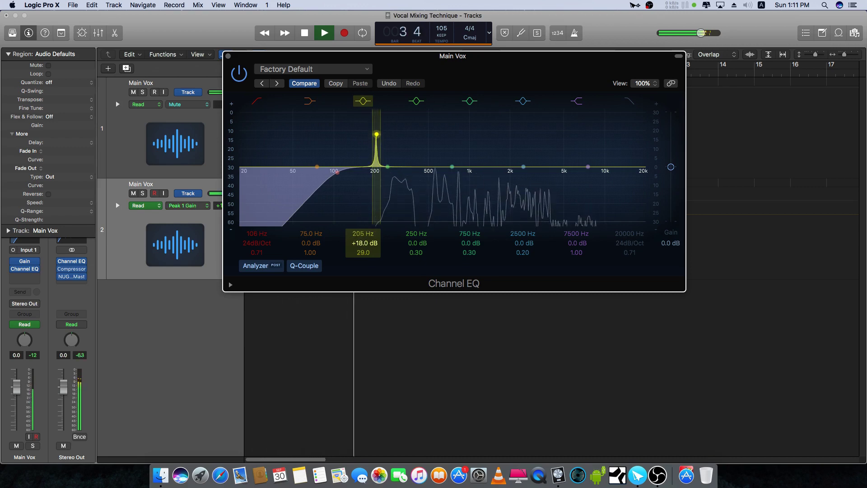
pyautogui.click(363, 234)
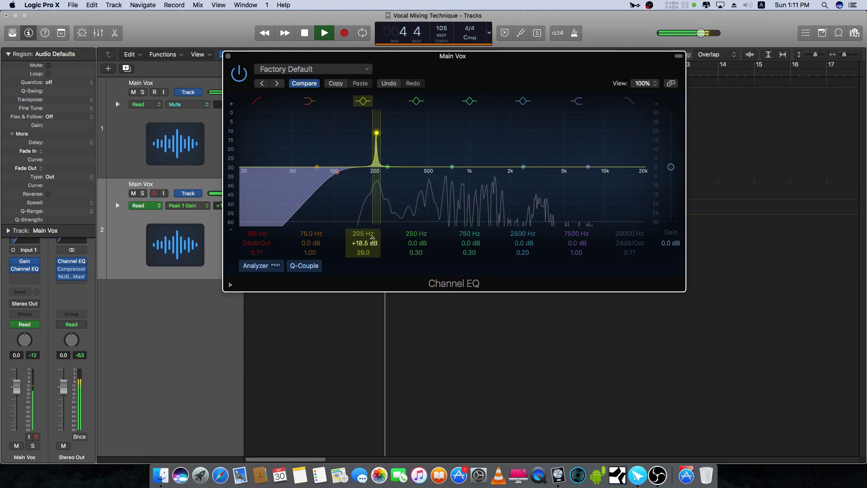
pyautogui.scroll(1, 363, 234)
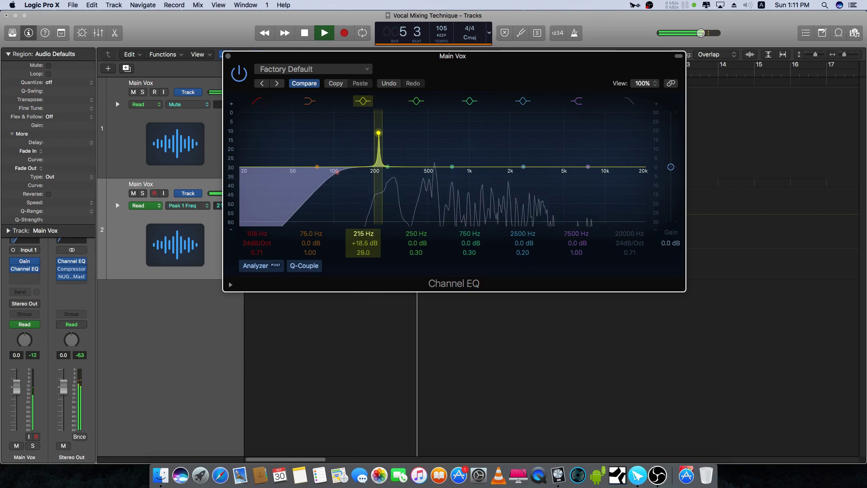
pyautogui.press('space')
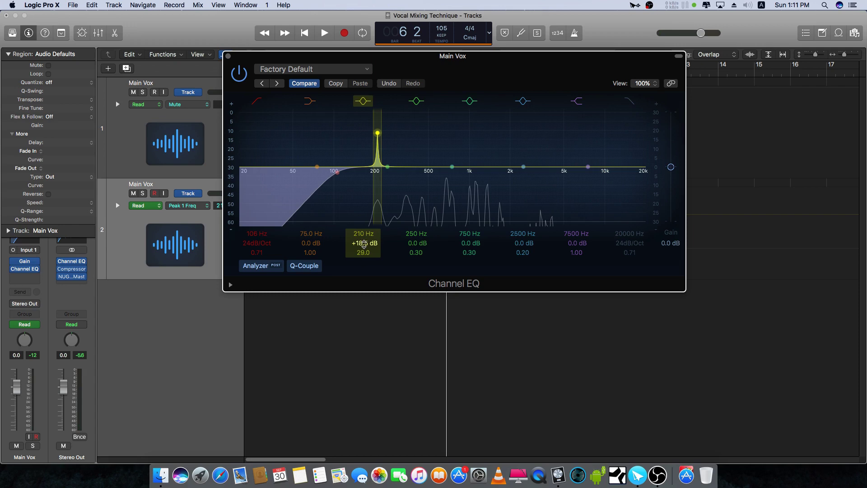
# Step: Turn the 210 Hz boost into a cut of -3.0 dB with a Q of 7.30
pyautogui.moveTo(364, 244); pyautogui.dragTo(363, 267)
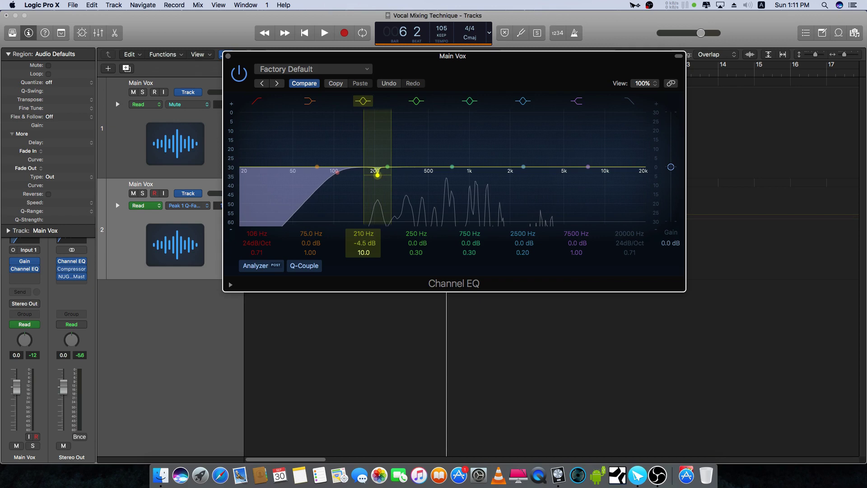
pyautogui.moveTo(361, 253)
pyautogui.mouseDown()
pyautogui.moveTo(361, 262)
pyautogui.moveTo(363, 239)
pyautogui.mouseUp()
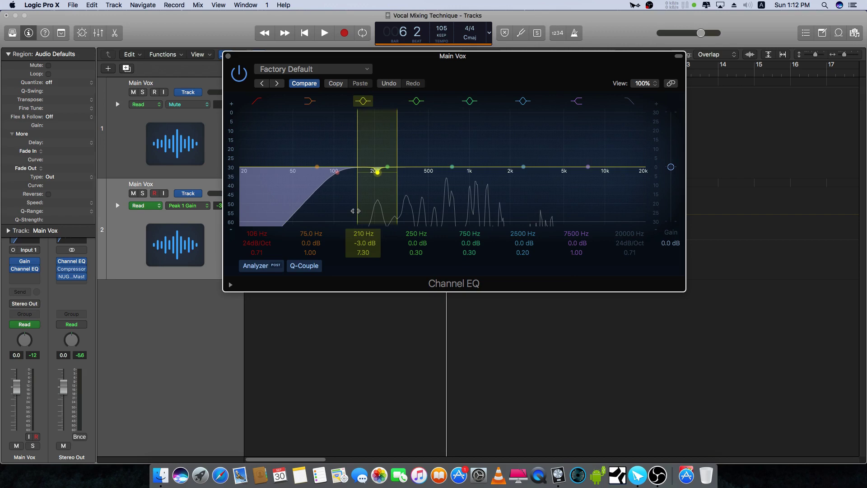
# Step: Play the song and toggle the Channel EQ's bypass to compare the vocal with and without the EQ
pyautogui.press('space')
pyautogui.click(239, 74)
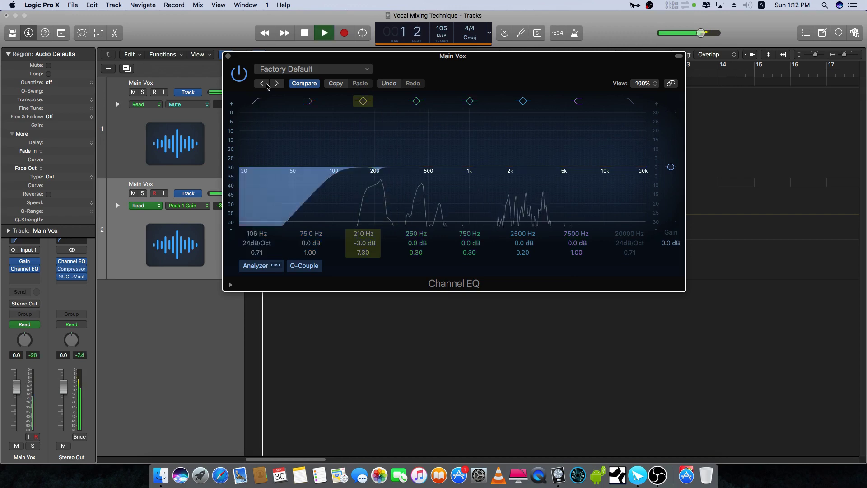
pyautogui.click(242, 77)
pyautogui.click(241, 77)
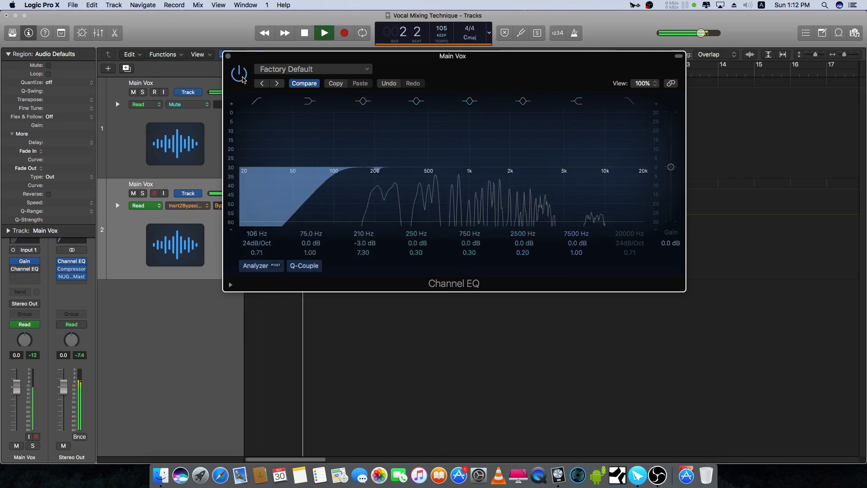
# Step: Replay the song's opening with the Channel EQ active and bypassed, then stop playback and re-enable the EQ
pyautogui.press('Return')
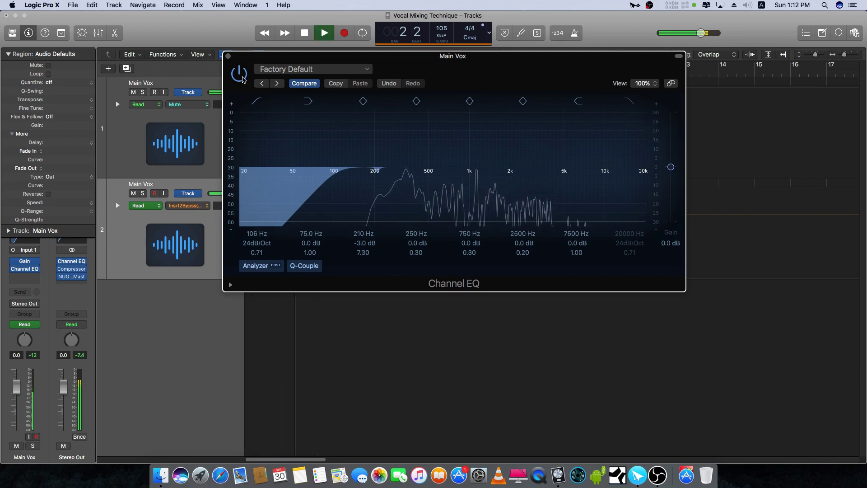
pyautogui.click(242, 77)
pyautogui.press('Return')
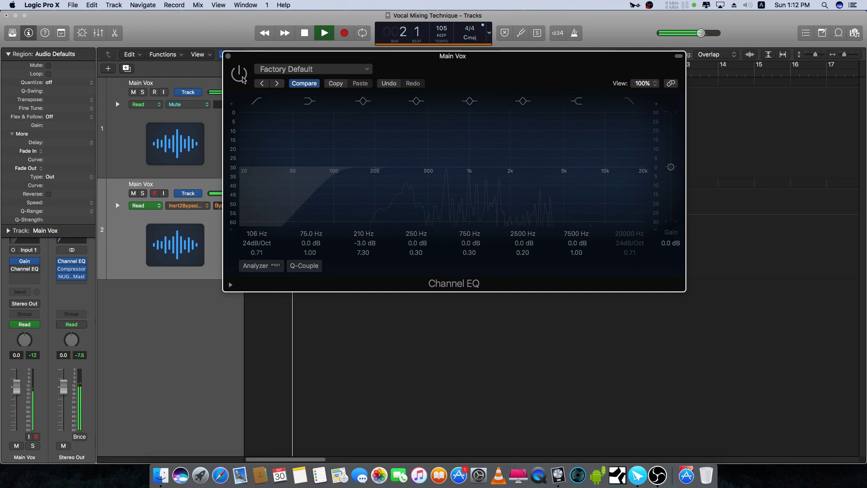
pyautogui.press('space')
pyautogui.click(240, 75)
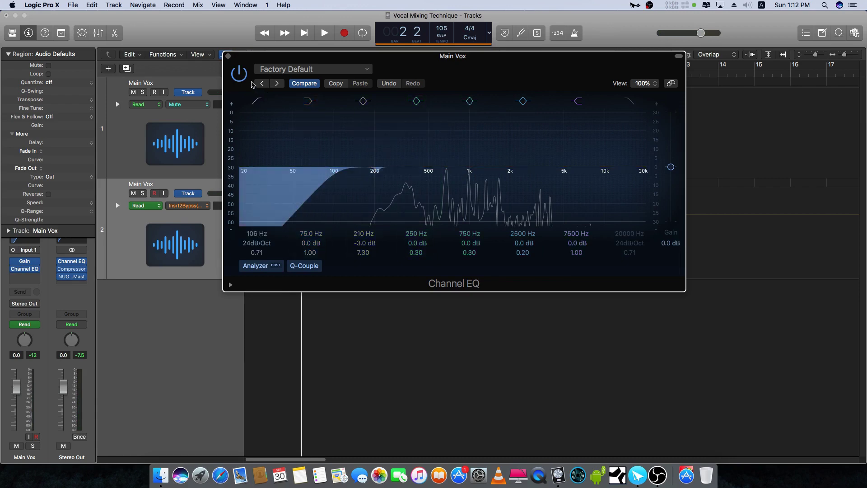
# Step: Shape the second peak band into a narrow boost at about 220 Hz with +15 dB gain and a Q of 23
pyautogui.click(416, 101)
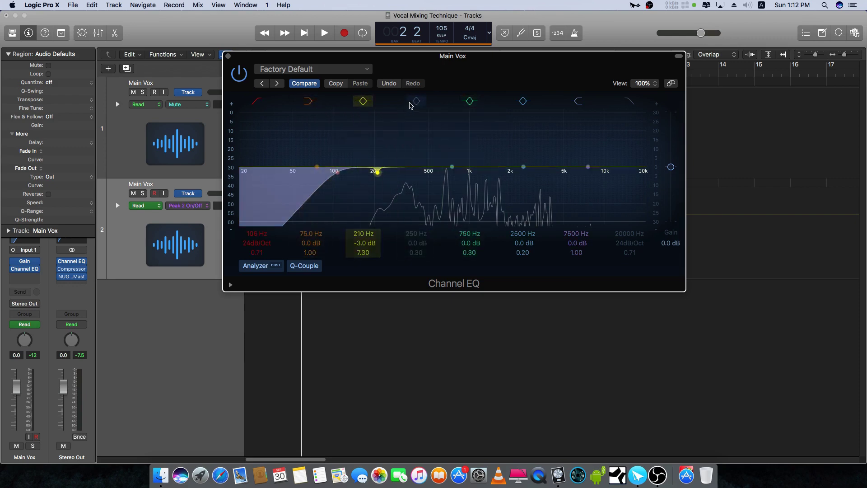
pyautogui.click(415, 101)
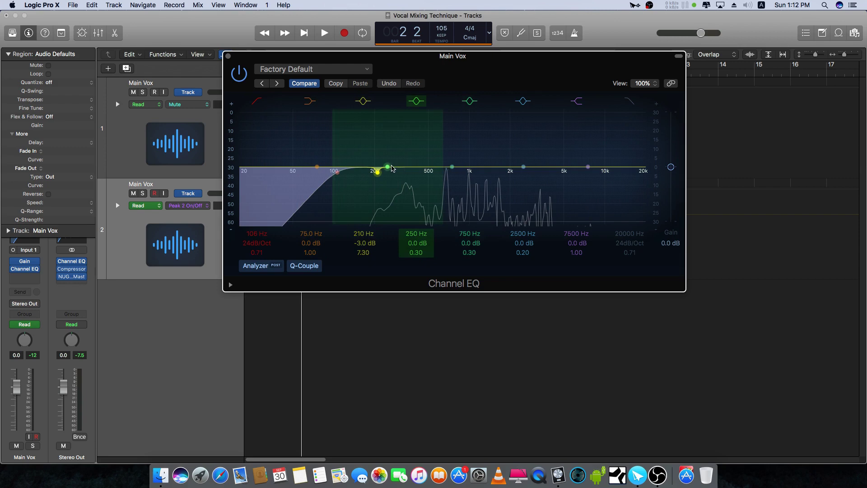
pyautogui.moveTo(390, 167); pyautogui.dragTo(397, 154)
pyautogui.moveTo(414, 251); pyautogui.dragTo(418, 288)
pyautogui.moveTo(416, 233); pyautogui.dragTo(417, 253)
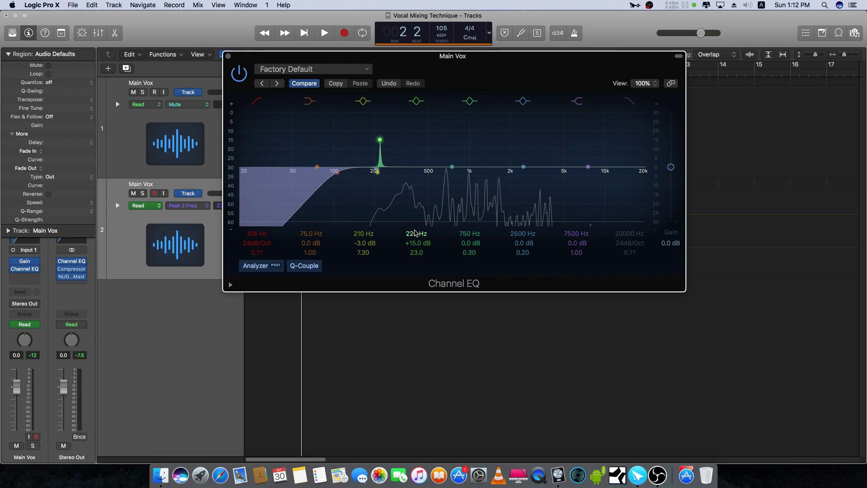
# Step: Sweep the second peak band's boost upward during playback, settling at 290 Hz, and stop playback
pyautogui.press('space')
pyautogui.moveTo(414, 229); pyautogui.dragTo(414, 214)
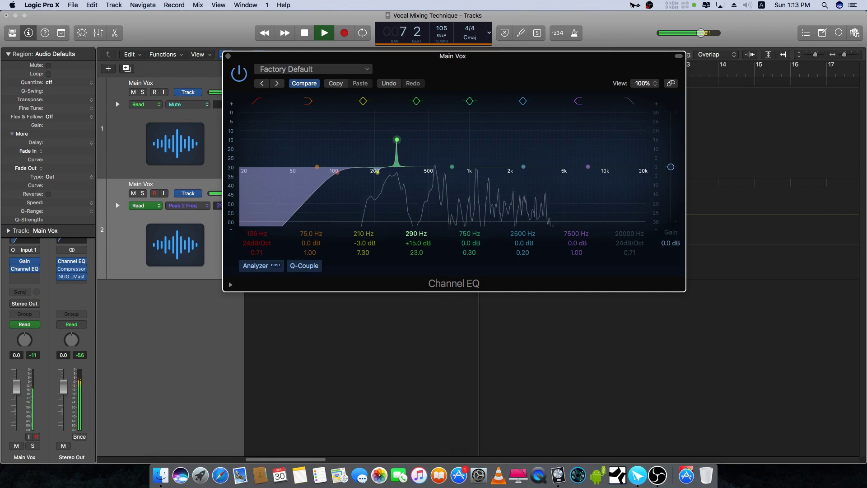
pyautogui.press('space')
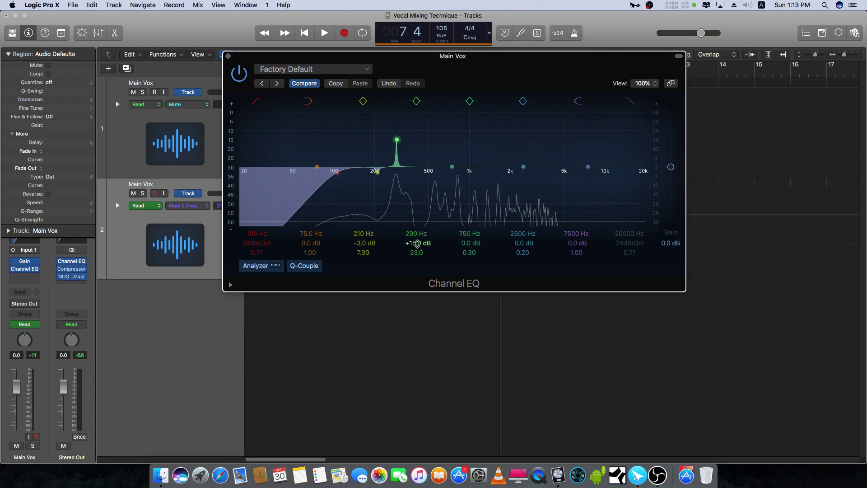
# Step: Audition the 290 Hz boost once more and turn it into a cut of -3.0 dB with a Q of 5.90
pyautogui.press('space')
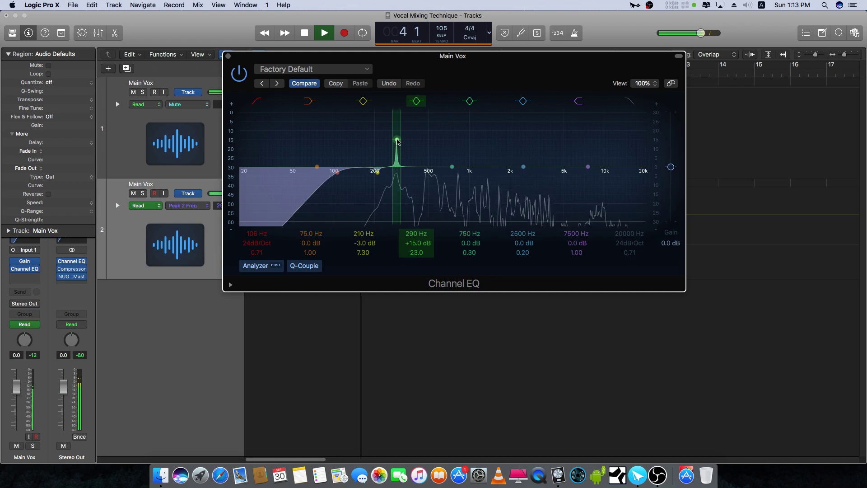
pyautogui.press('space')
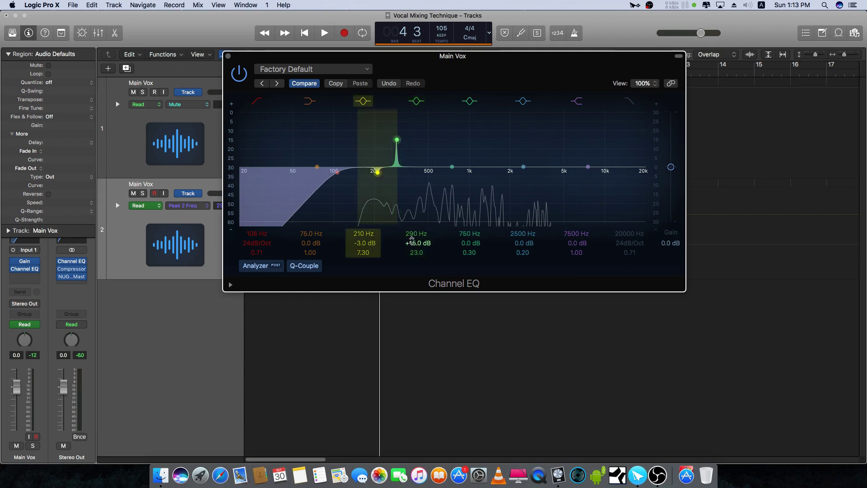
pyautogui.moveTo(412, 239); pyautogui.dragTo(414, 257)
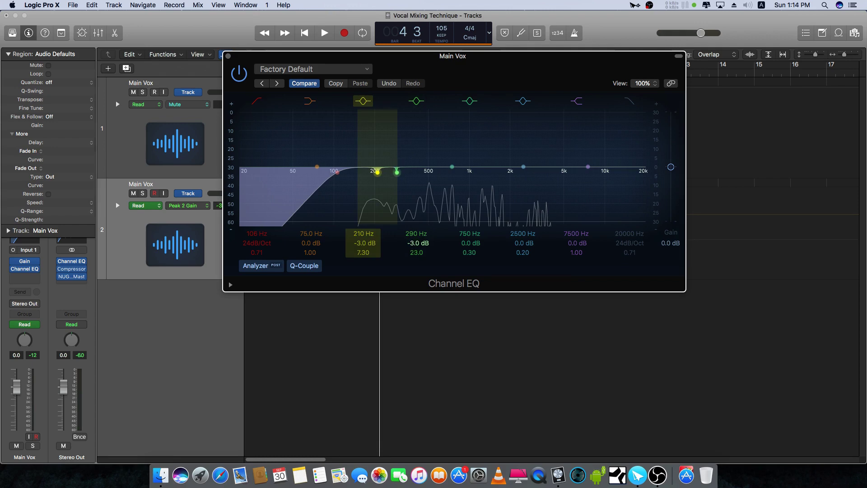
pyautogui.click(412, 252)
# Step: Play the song's opening with the Channel EQ active and bypassed to compare the vocal, leaving the EQ enabled
pyautogui.press('space')
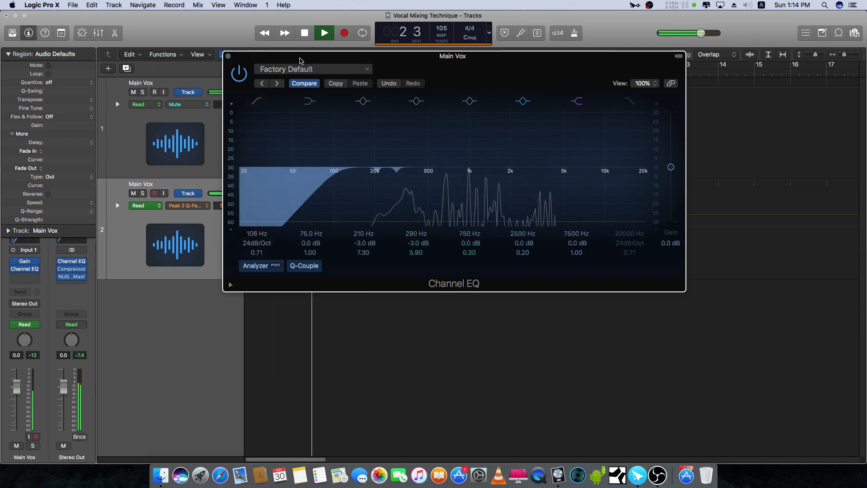
pyautogui.press('space')
pyautogui.click(239, 73)
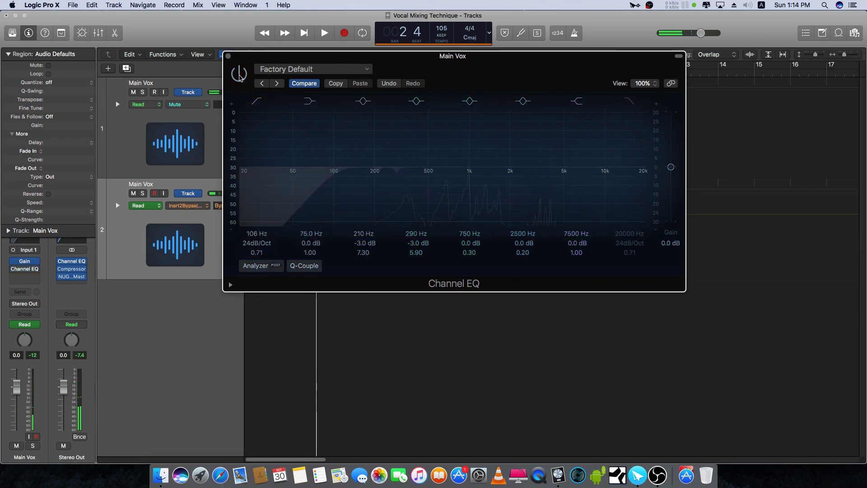
pyautogui.press('space')
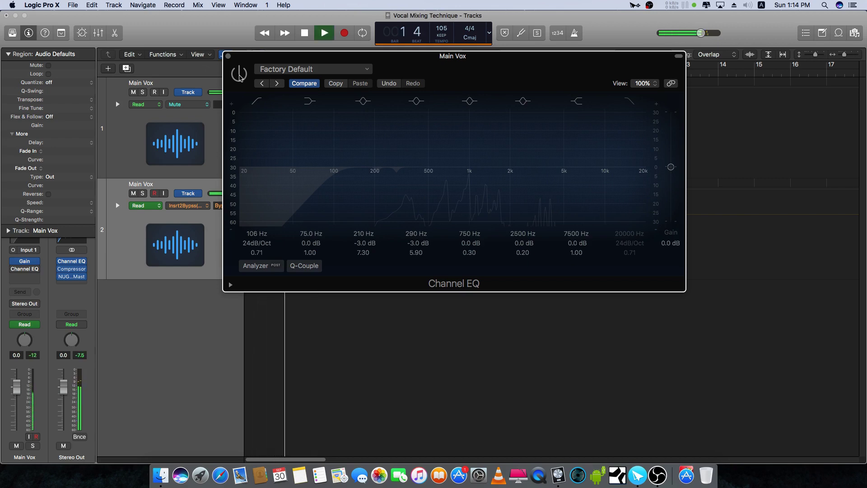
pyautogui.press('space')
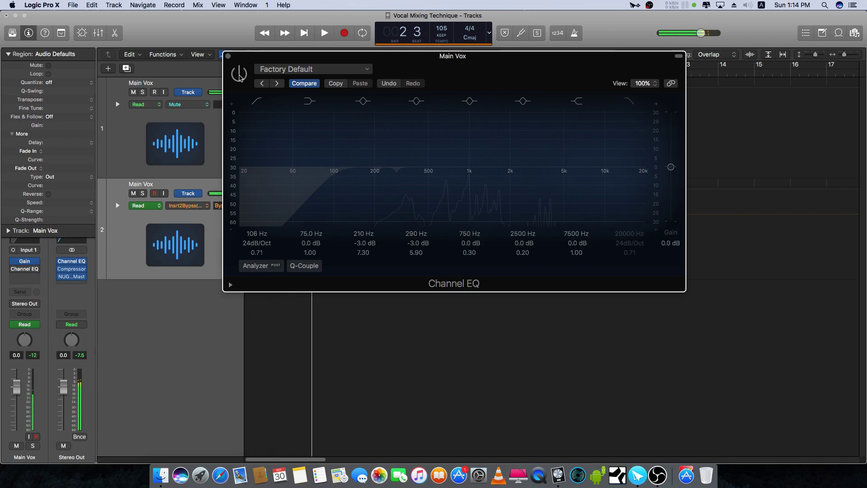
pyautogui.press('space')
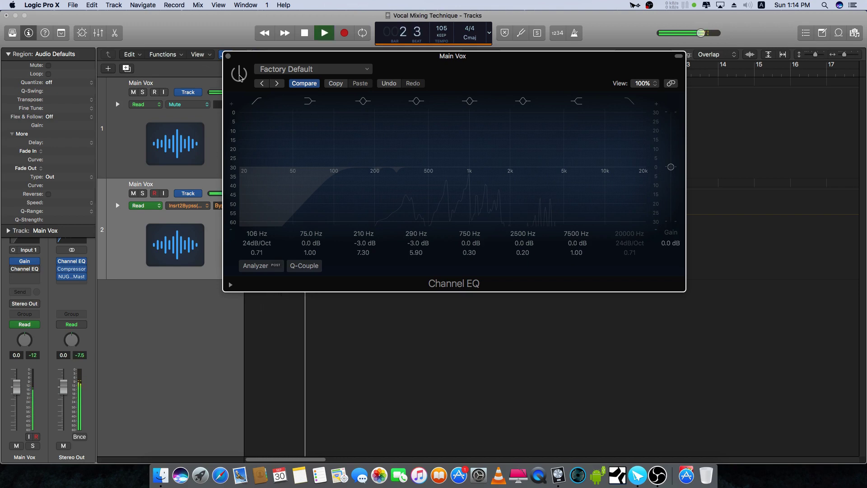
pyautogui.click(239, 74)
pyautogui.press('space')
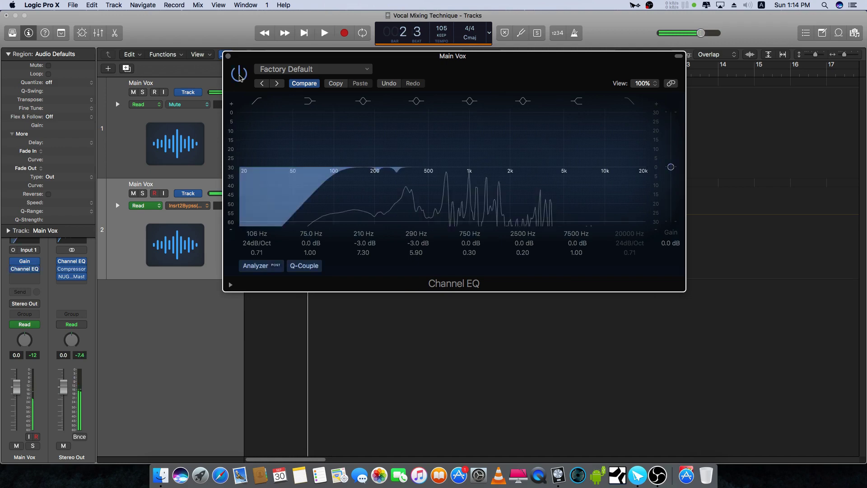
# Step: Shape the third peak band into a narrow boost at 365 Hz with +15 dB gain and a Q of 21
pyautogui.click(469, 101)
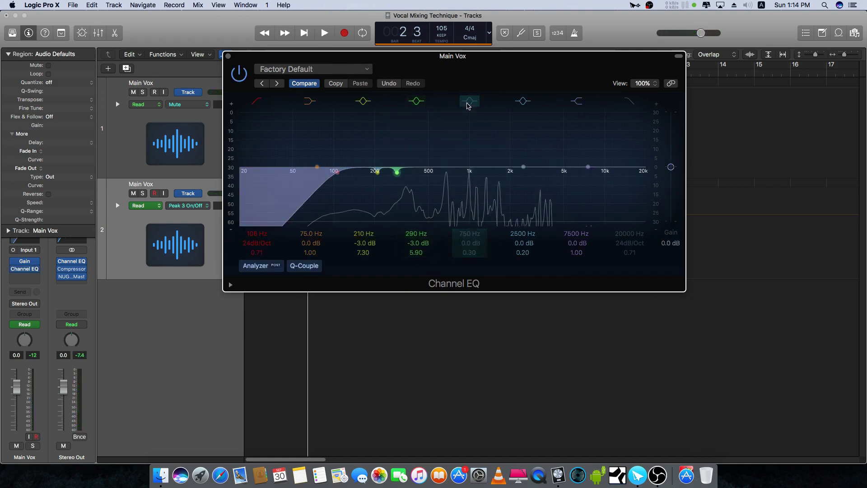
pyautogui.click(470, 101)
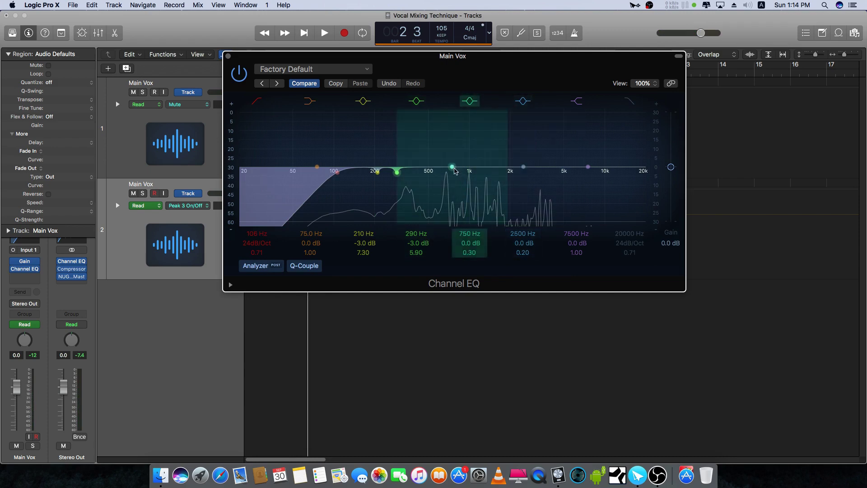
pyautogui.moveTo(452, 166); pyautogui.dragTo(412, 167)
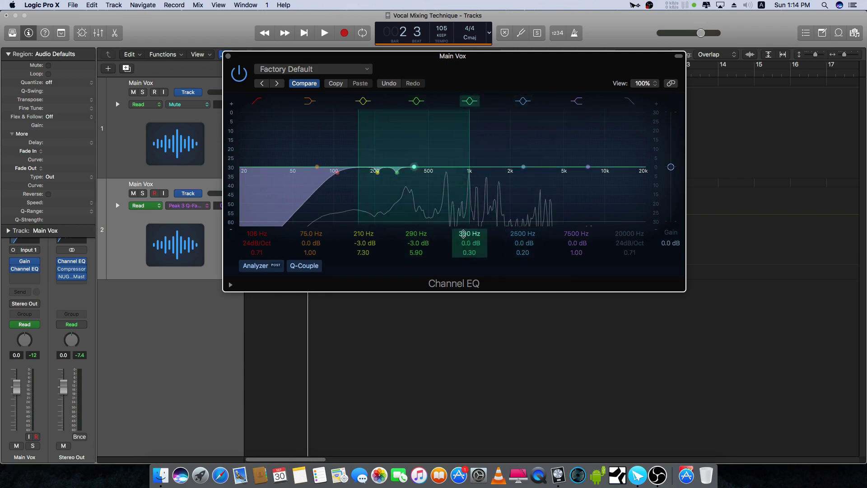
pyautogui.click(465, 252)
pyautogui.moveTo(466, 252)
pyautogui.mouseDown()
pyautogui.moveTo(471, 223)
pyautogui.moveTo(466, 237)
pyautogui.mouseUp()
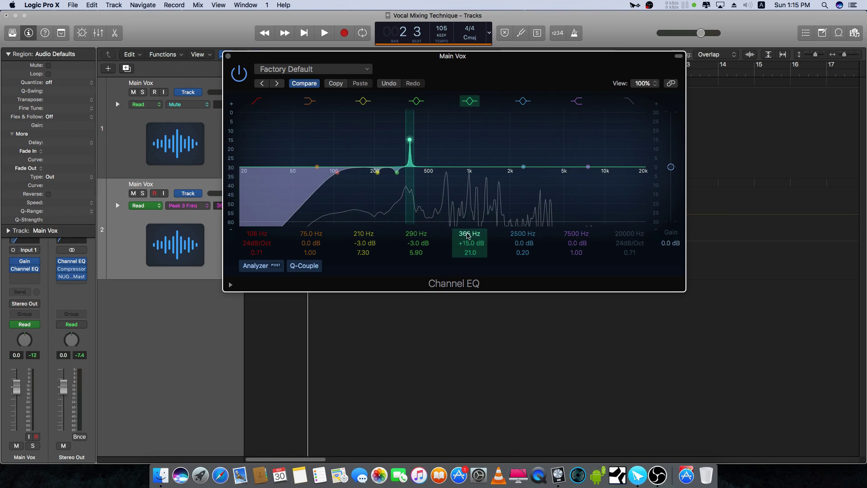
# Step: Sweep the third peak band's boost upward during playback, settling at 500 Hz, and stop playback
pyautogui.press('space')
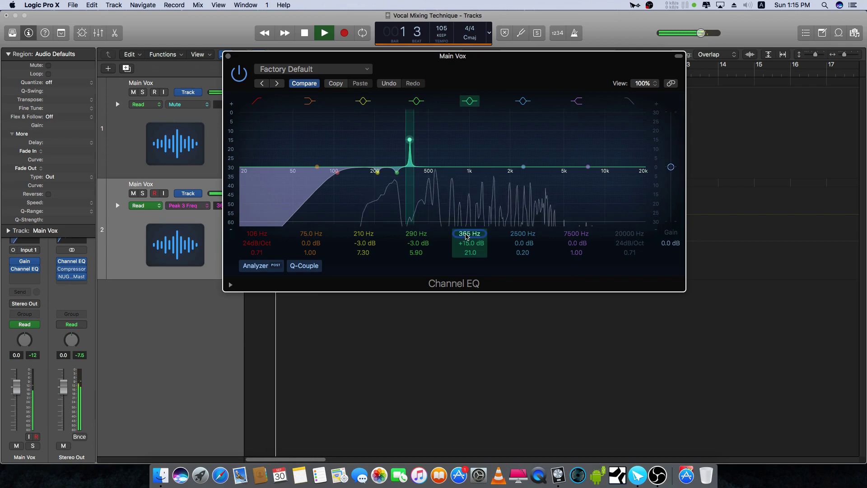
pyautogui.moveTo(466, 235); pyautogui.dragTo(467, 215)
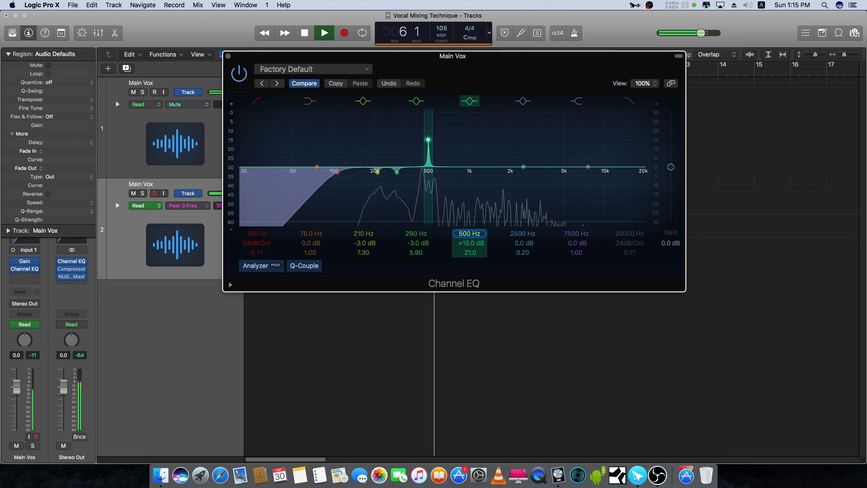
pyautogui.press('space')
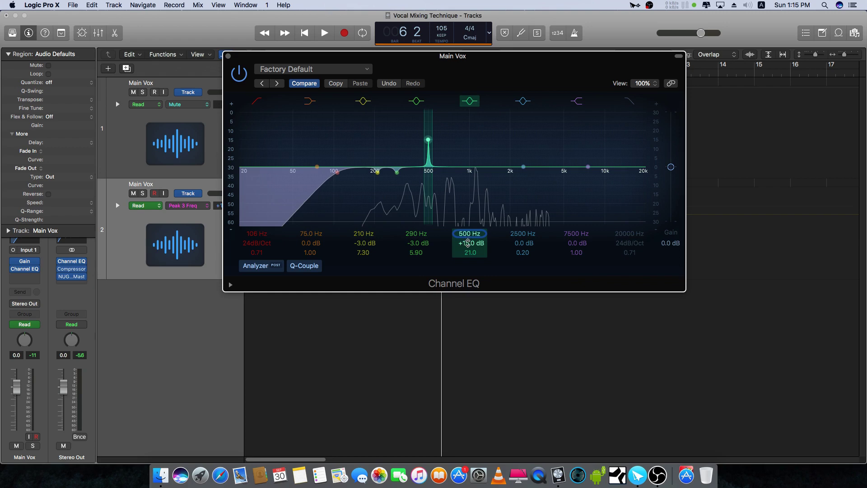
# Step: Turn the 500 Hz boost into a cut of -3.0 dB with a Q of 7.30 and audition it from the song's start
pyautogui.moveTo(468, 244); pyautogui.dragTo(468, 259)
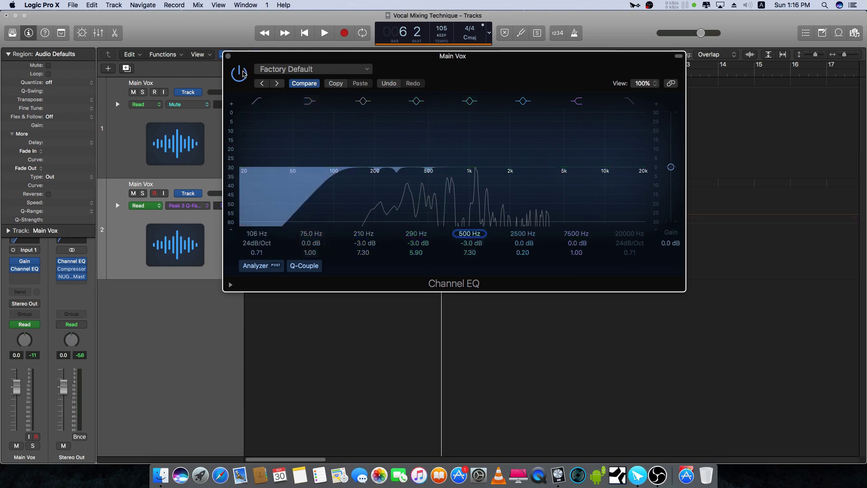
pyautogui.press('Return')
pyautogui.press('space')
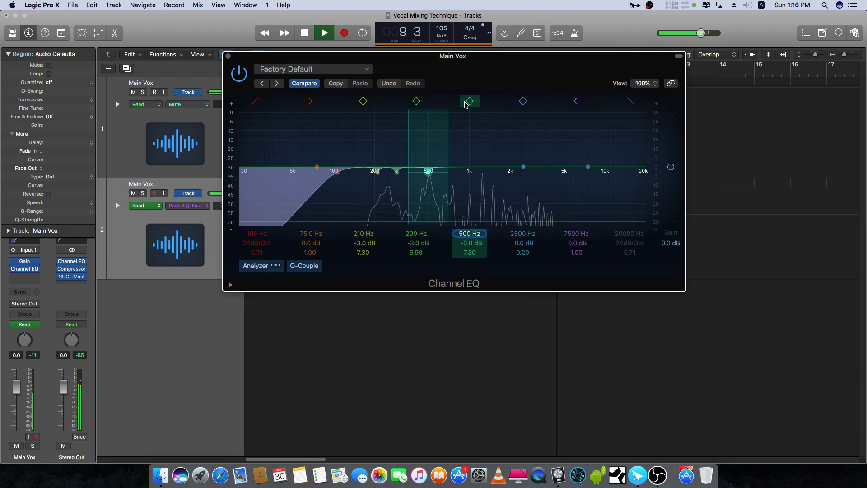
pyautogui.press('space')
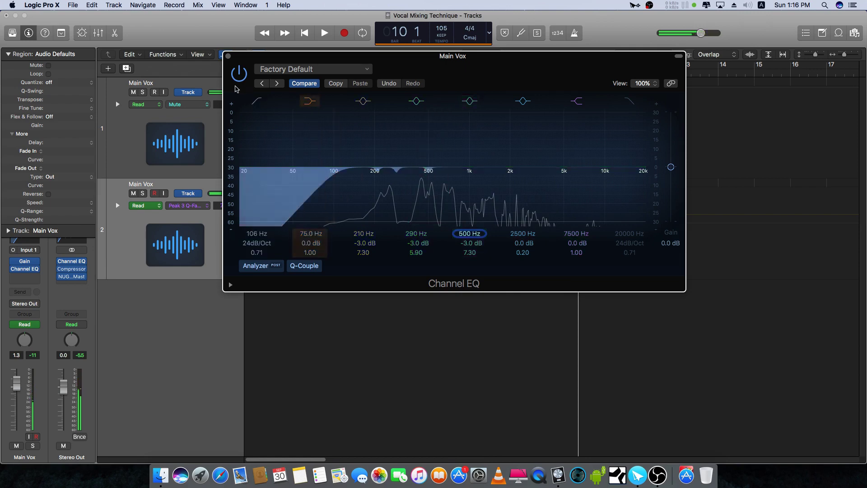
# Step: Replay the song from the start with the Channel EQ bypassed and enabled to compare the effect of the three cuts
pyautogui.press('Return')
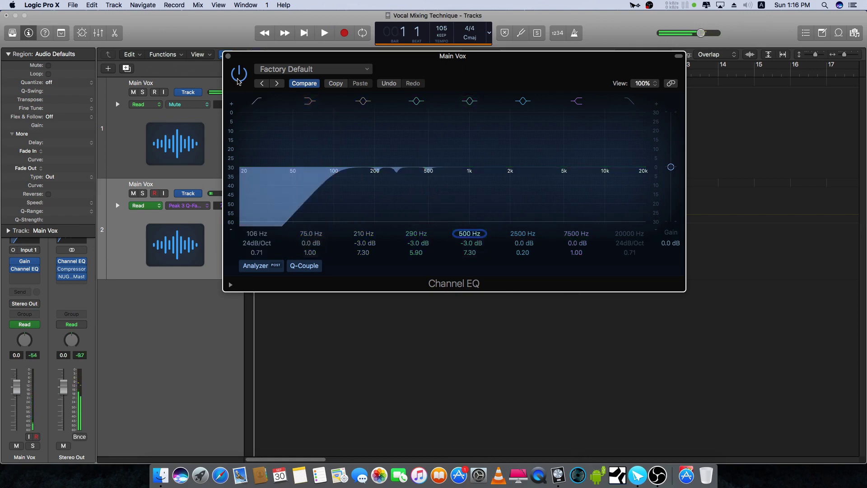
pyautogui.click(240, 77)
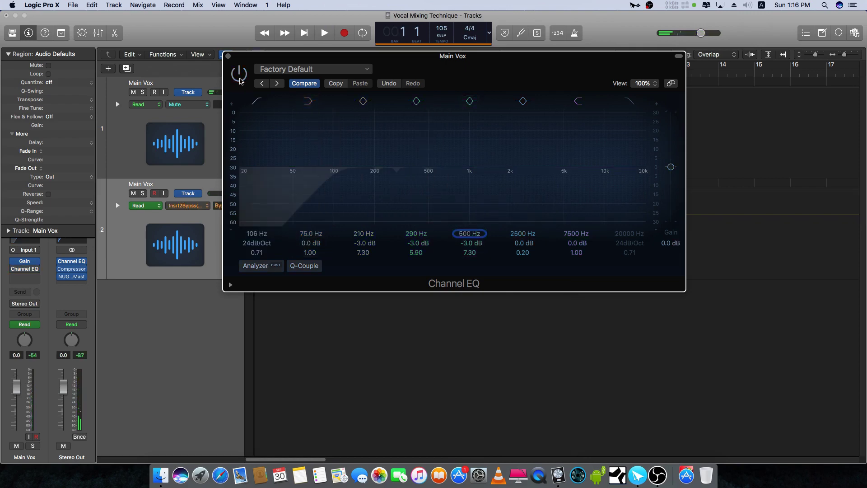
pyautogui.press('space')
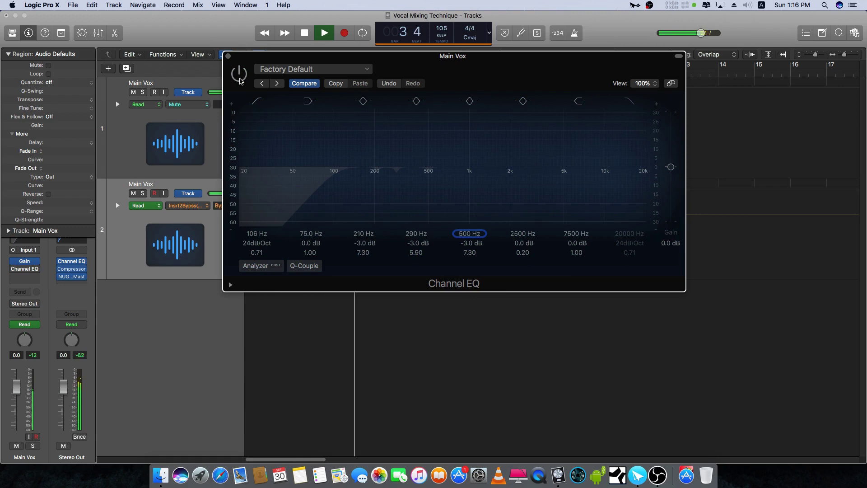
pyautogui.press('space')
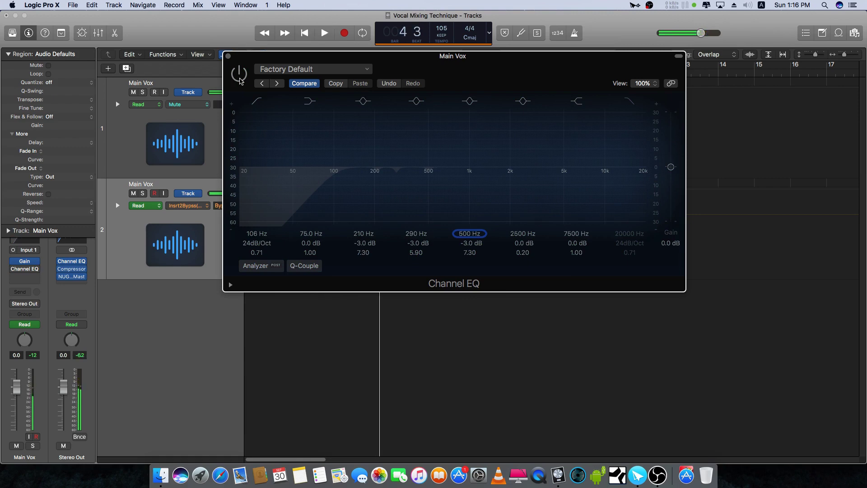
pyautogui.click(240, 79)
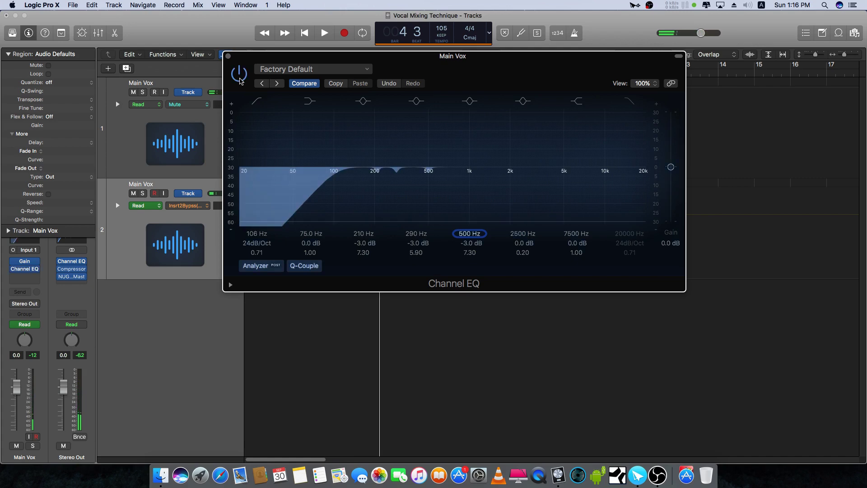
pyautogui.press('space')
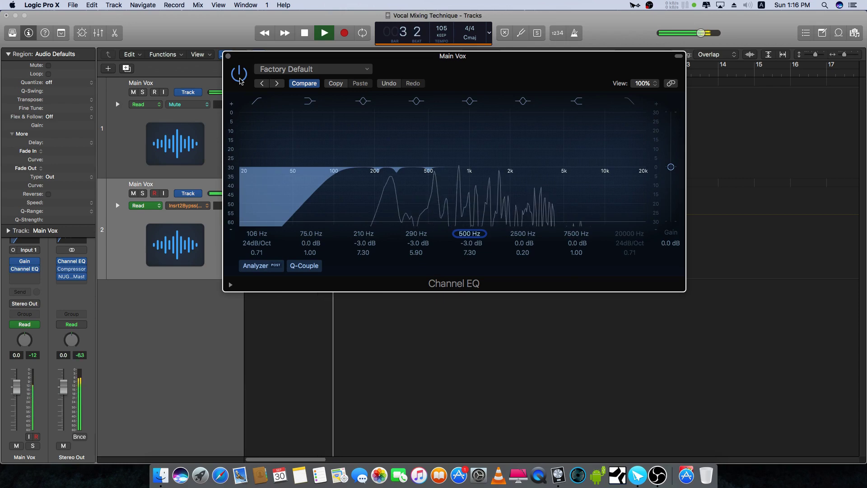
pyautogui.press('space')
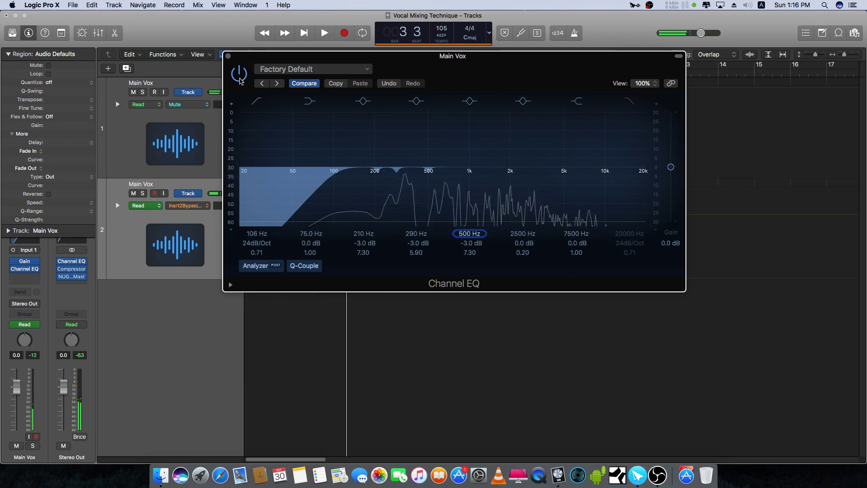
pyautogui.click(240, 81)
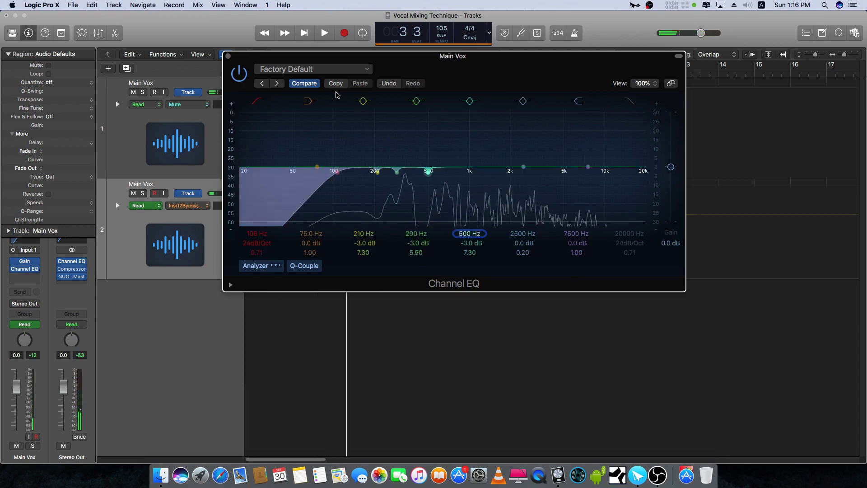
# Step: Shape the fourth peak band into a +15 dB boost with a Q of 22 and sweep it up to 1000 Hz during playback
pyautogui.click(527, 101)
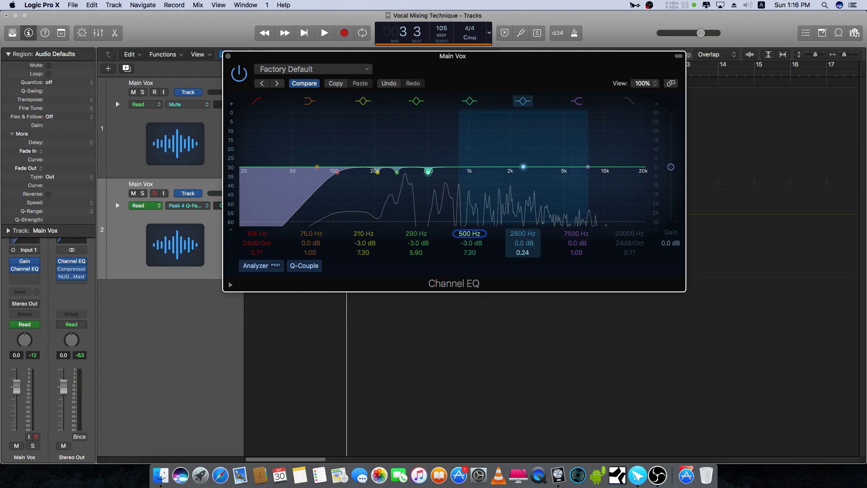
pyautogui.moveTo(522, 253); pyautogui.dragTo(523, 235)
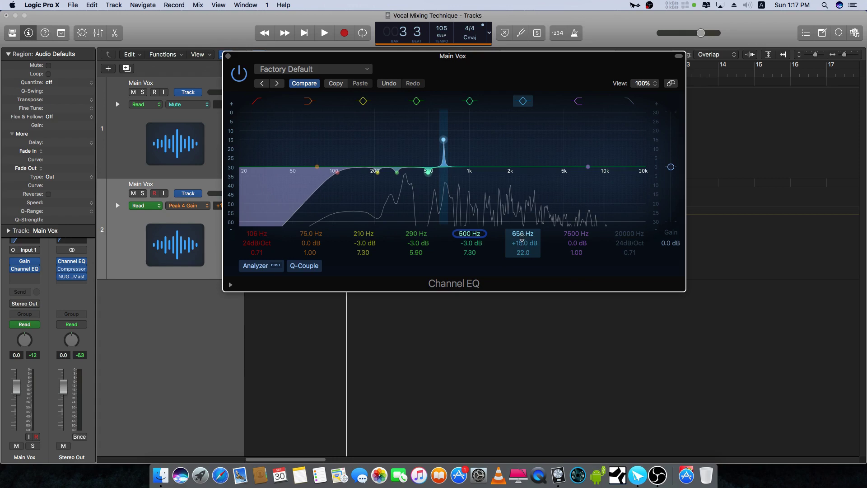
pyautogui.press('space')
pyautogui.moveTo(521, 234); pyautogui.dragTo(522, 223)
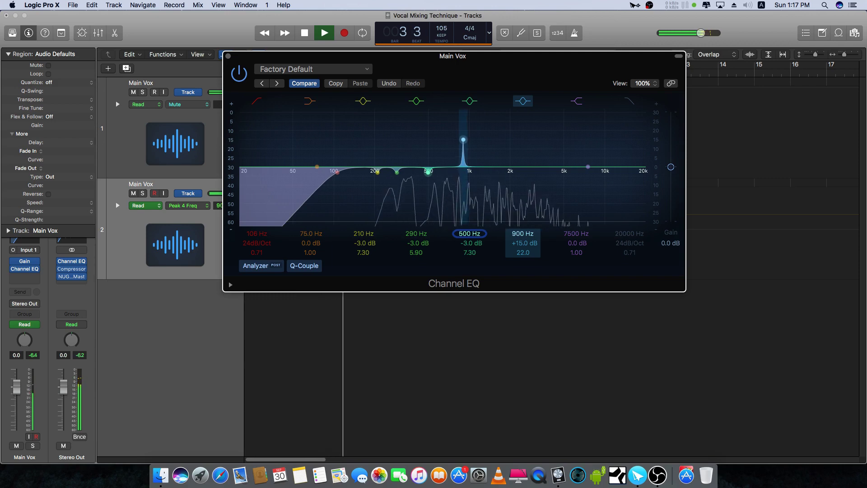
pyautogui.moveTo(521, 223); pyautogui.dragTo(521, 219)
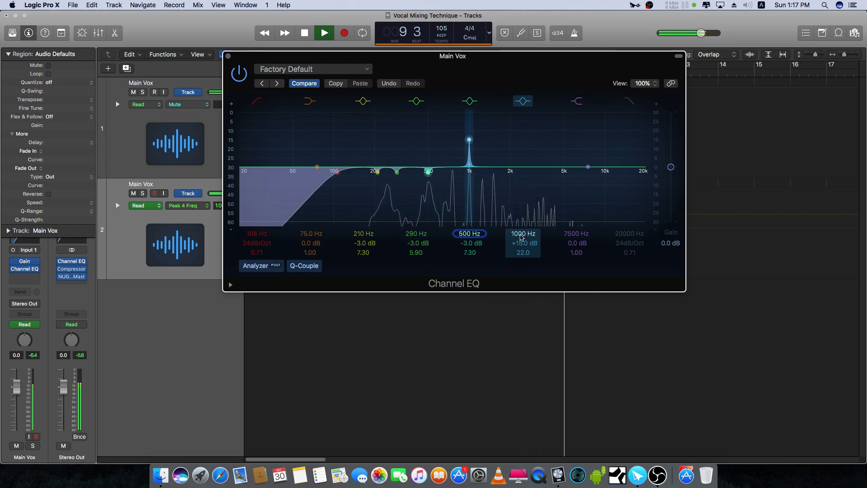
# Step: Replay the song from the start, stop it, and turn the 1000 Hz boost into a cut of -2.5 dB with a Q of 2.60
pyautogui.press('Return')
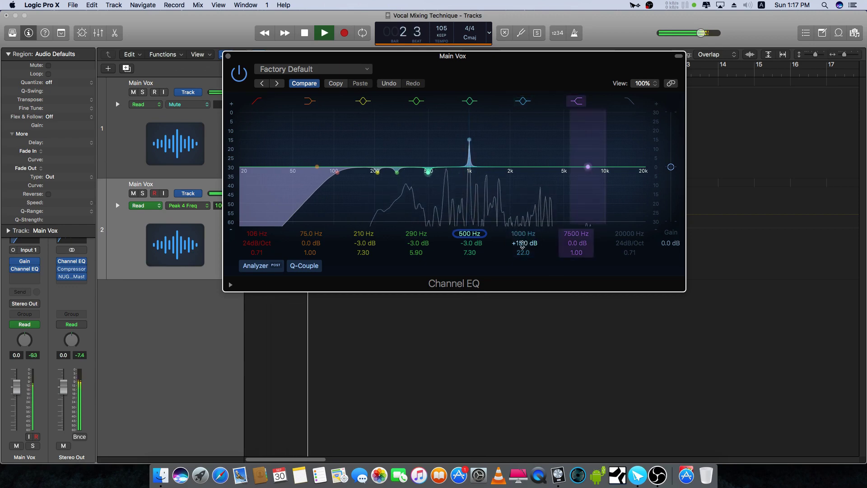
pyautogui.moveTo(521, 254); pyautogui.dragTo(520, 260)
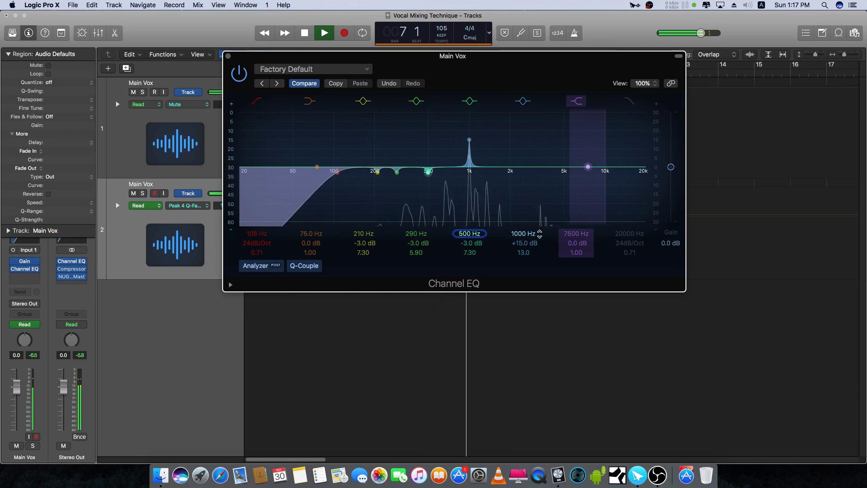
pyautogui.press('space')
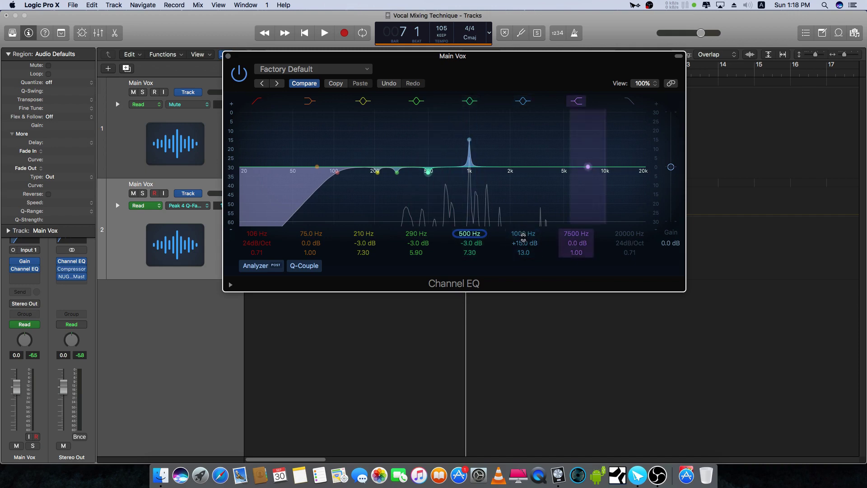
pyautogui.press('super+z')
pyautogui.click(522, 252)
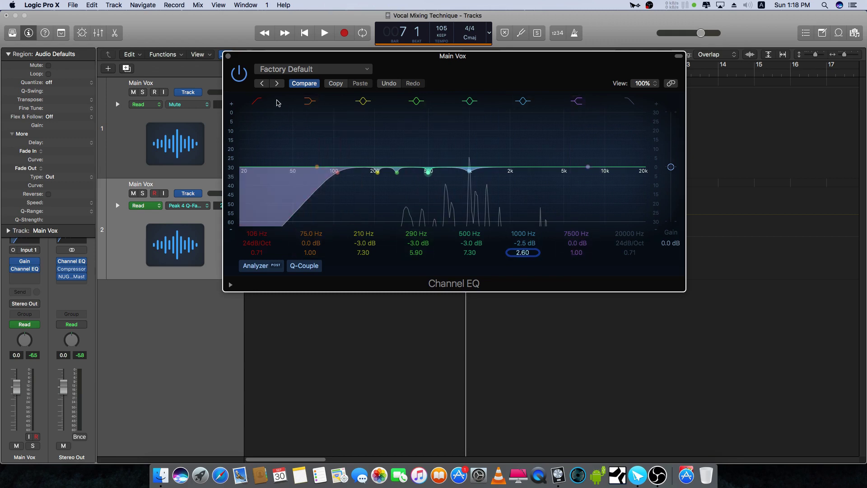
# Step: Audition the vocal with the Channel EQ enabled, then replay the song's opening bars with it bypassed
pyautogui.press('space')
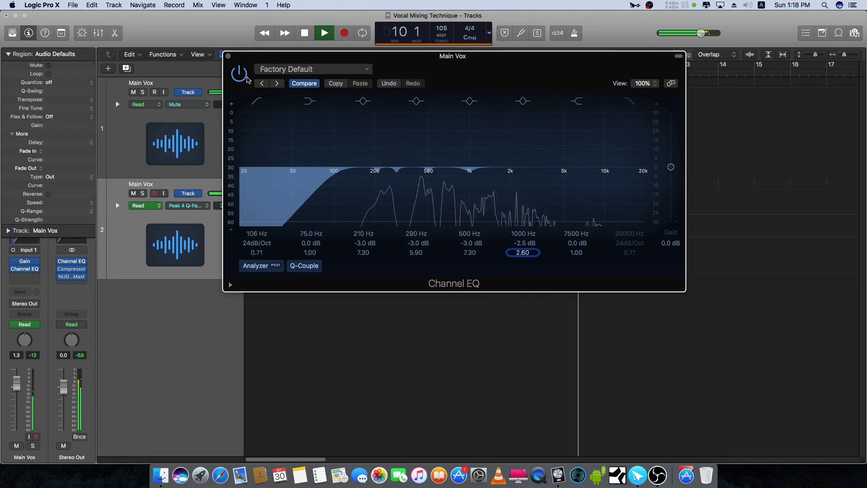
pyautogui.press('space')
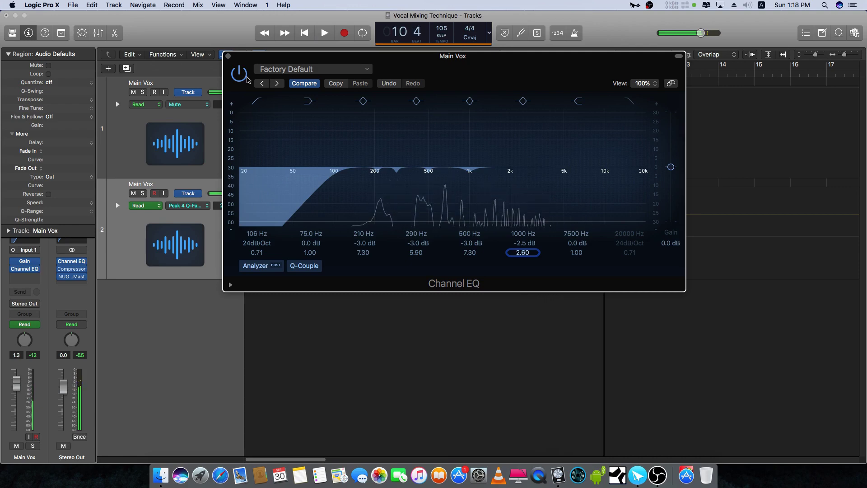
pyautogui.click(240, 78)
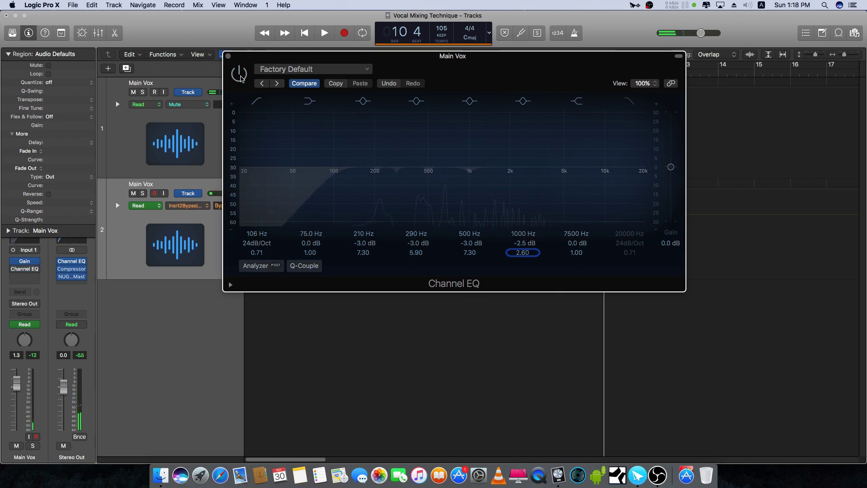
pyautogui.press('Return')
pyautogui.press('space')
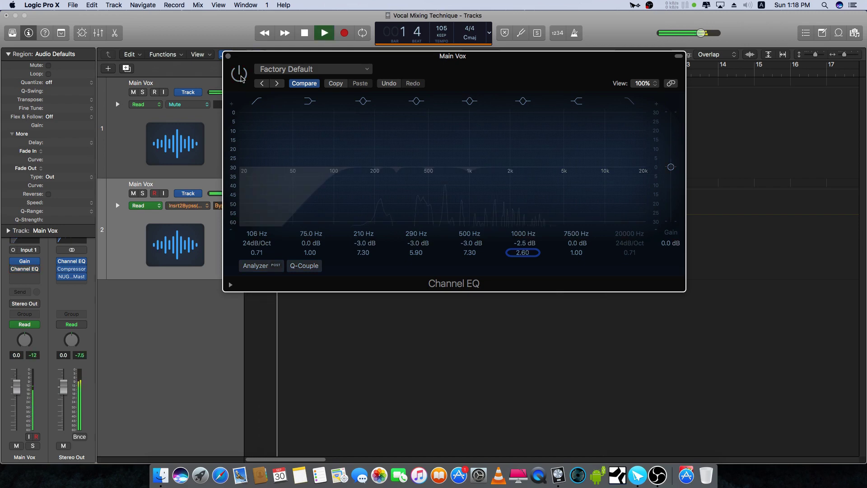
pyautogui.press('space')
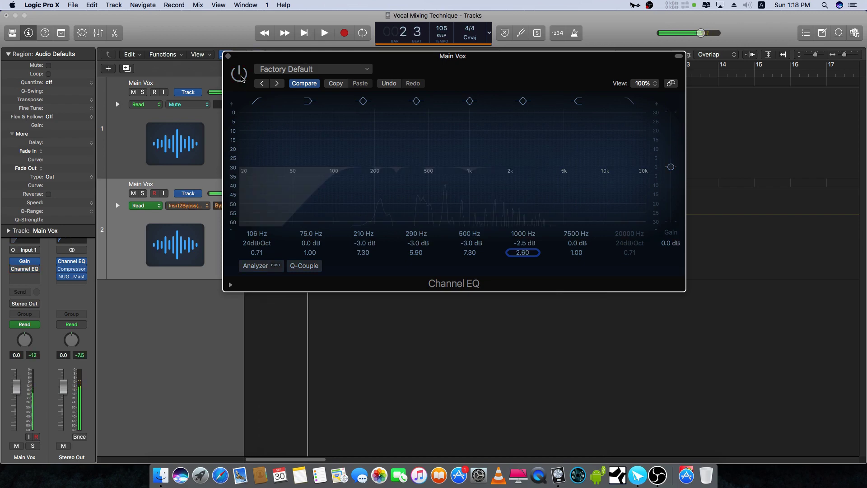
pyautogui.press('Return')
pyautogui.press('space')
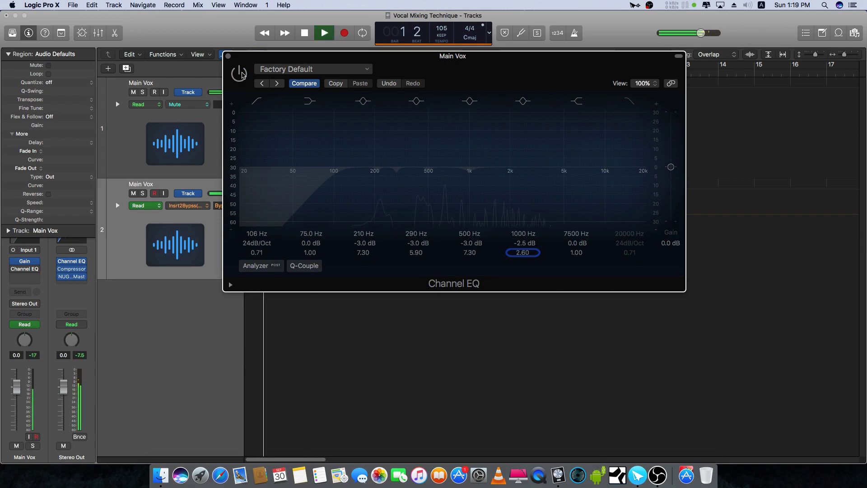
pyautogui.press('space')
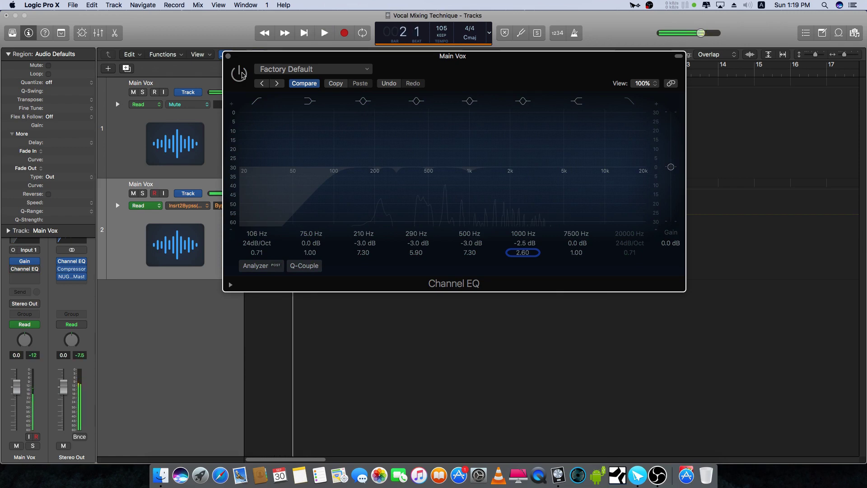
# Step: Replay the opening bars with the Channel EQ alternately enabled and bypassed to compare the four cuts, leaving it enabled
pyautogui.click(240, 73)
pyautogui.press('space')
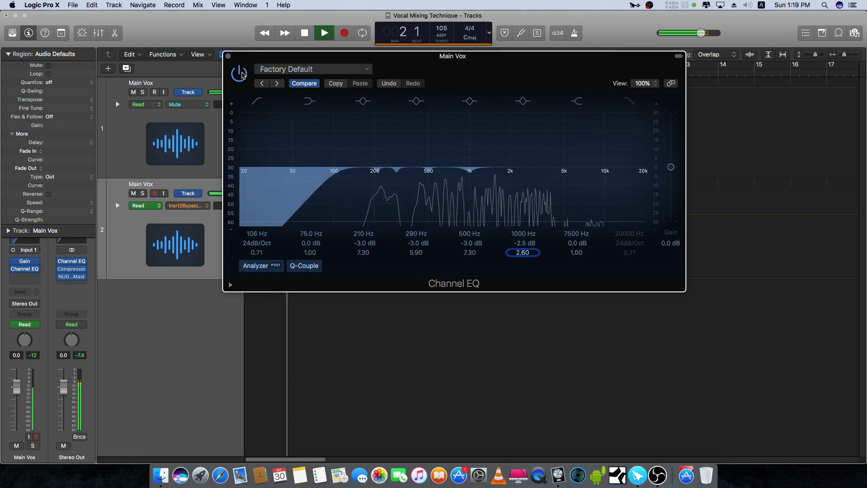
pyautogui.press('space')
pyautogui.click(241, 74)
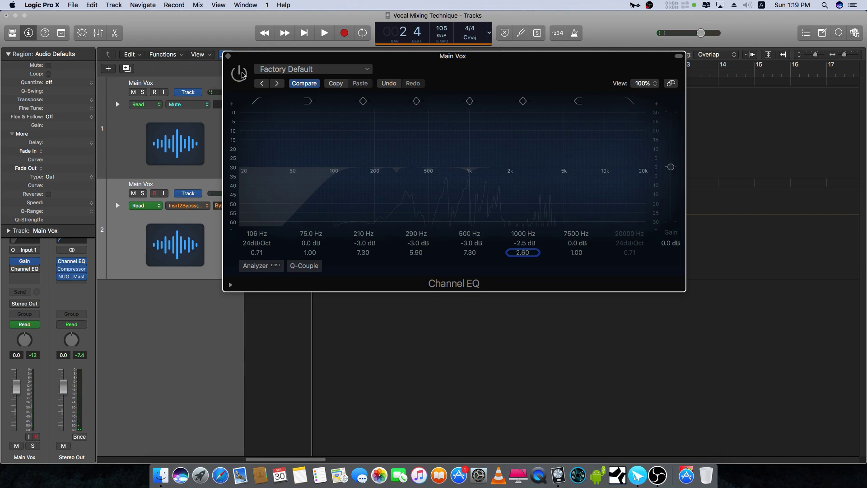
pyautogui.press('space')
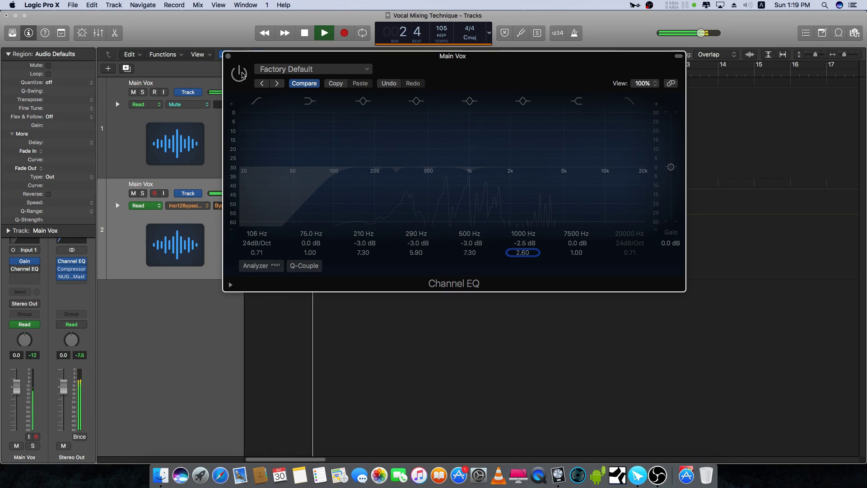
pyautogui.press('space')
pyautogui.click(240, 73)
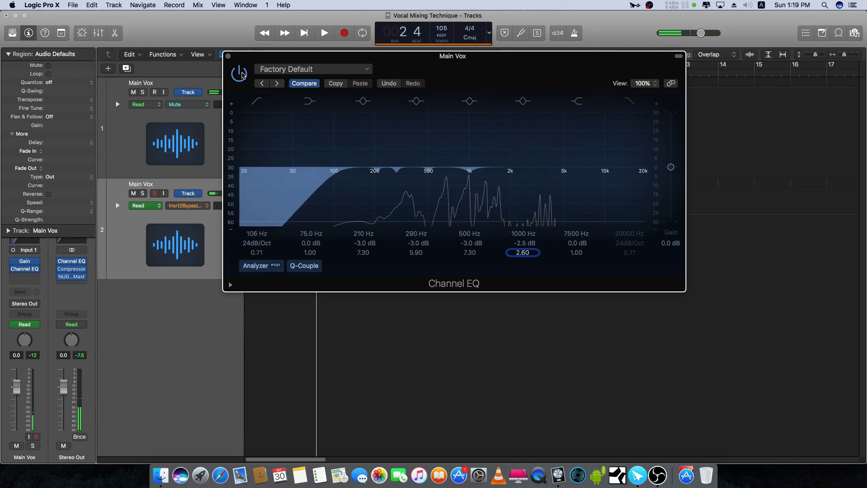
pyautogui.press('space')
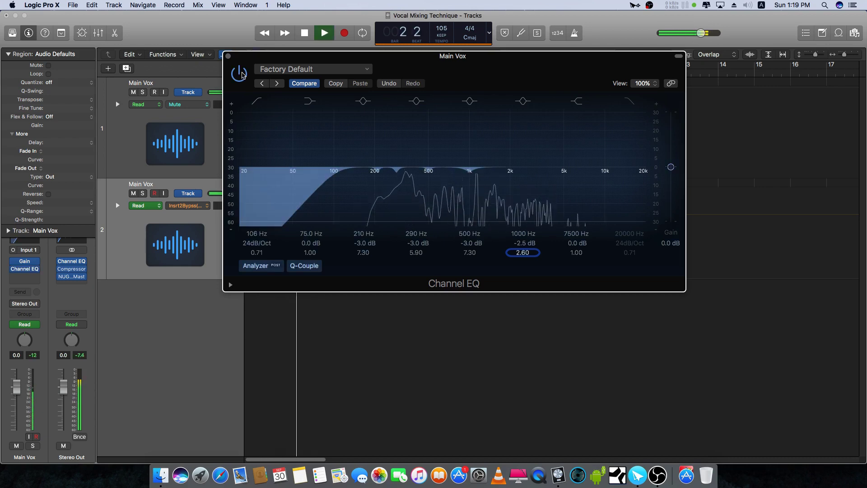
pyautogui.press('space')
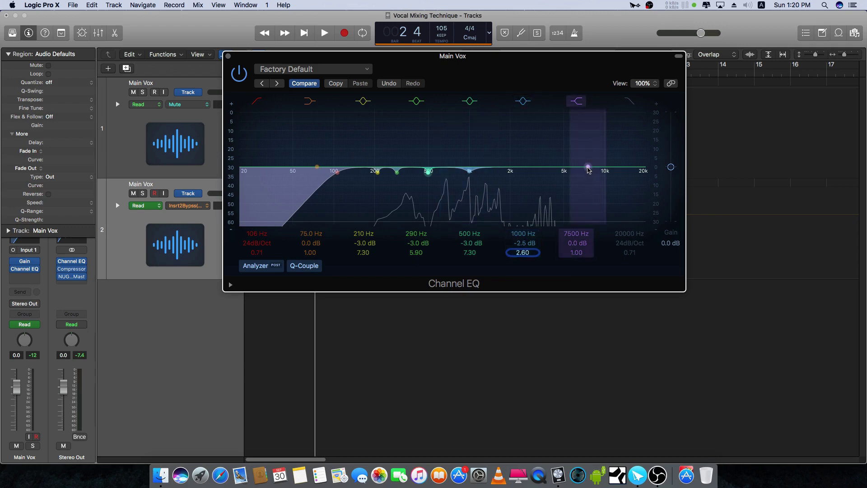
# Step: Raise the high shelf to +4.0 dB at 7500 Hz while auditioning the vocal, and stop playback
pyautogui.moveTo(588, 170); pyautogui.dragTo(585, 163)
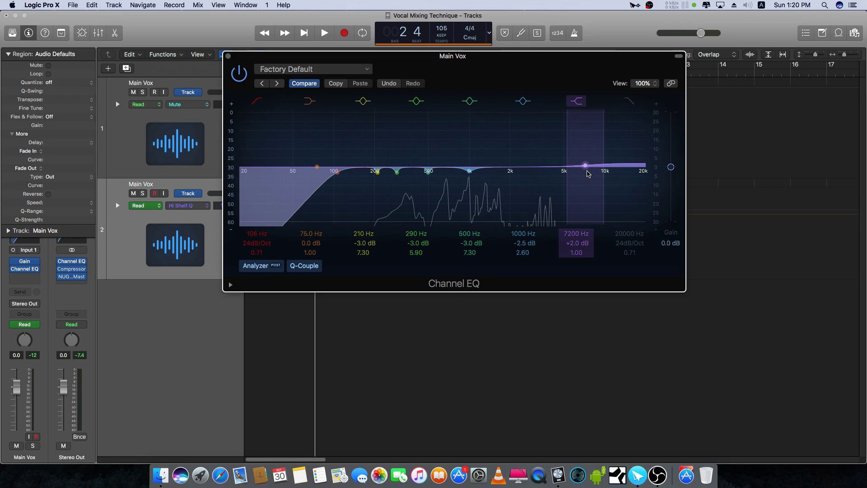
pyautogui.press('space')
pyautogui.moveTo(586, 167); pyautogui.dragTo(588, 163)
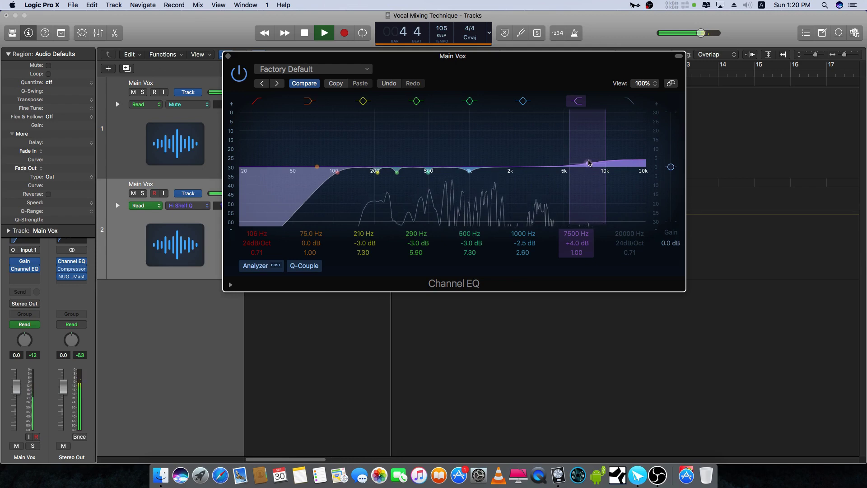
pyautogui.press('space')
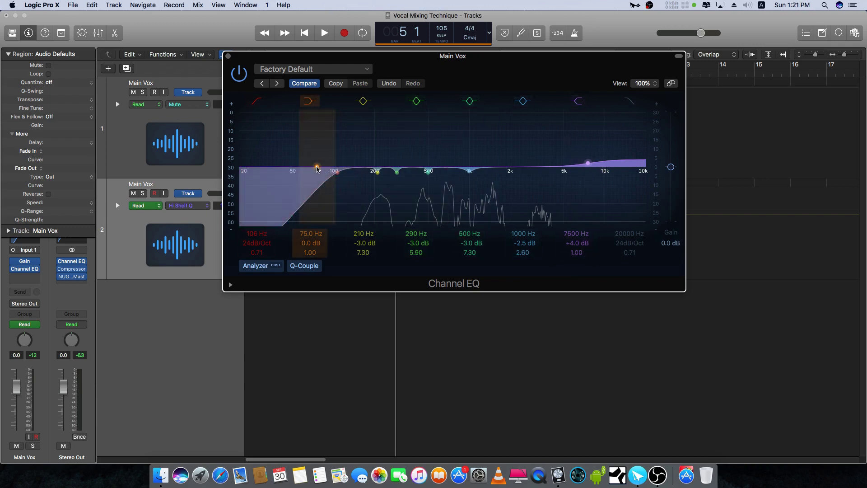
# Step: Insert a second Channel EQ after the first on the Main Vox channel and position its window below the first EQ's curve
pyautogui.click(26, 275)
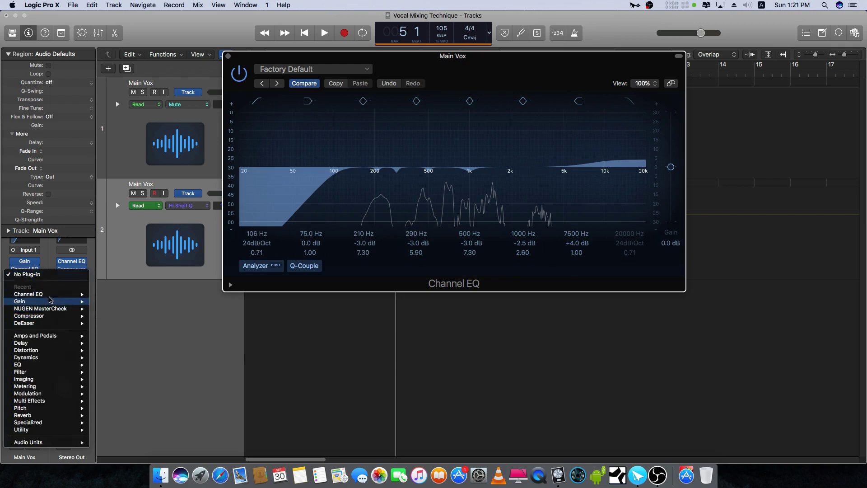
pyautogui.click(95, 296)
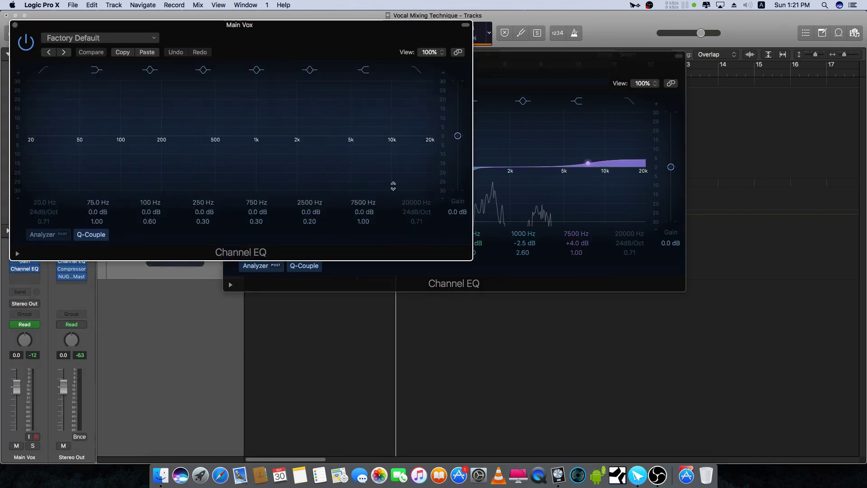
pyautogui.moveTo(316, 35); pyautogui.dragTo(516, 206)
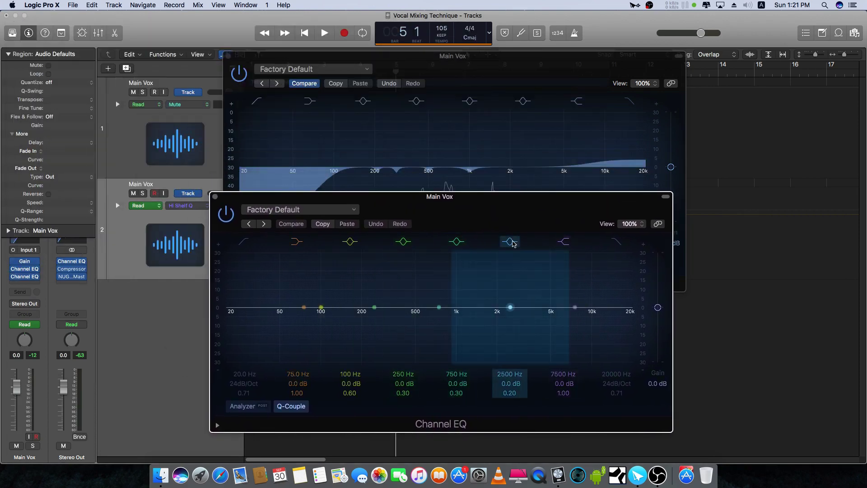
# Step: Shape the second EQ's fourth peak band into a broad boost at 5000 Hz with +2.0 dB gain and a Q of 0.71 during playback
pyautogui.click(511, 242)
pyautogui.click(513, 243)
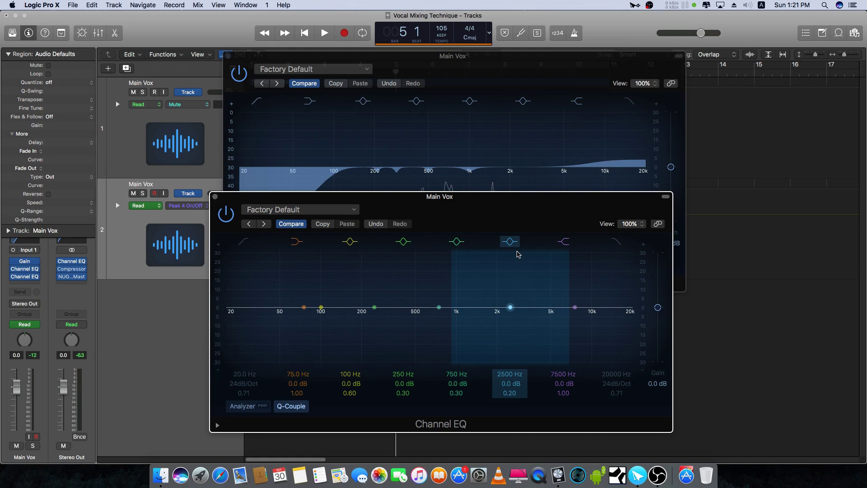
pyautogui.moveTo(508, 307); pyautogui.dragTo(551, 304)
pyautogui.press('space')
pyautogui.moveTo(509, 393)
pyautogui.mouseDown()
pyautogui.moveTo(509, 402)
pyautogui.moveTo(509, 375)
pyautogui.moveTo(512, 390)
pyautogui.mouseUp()
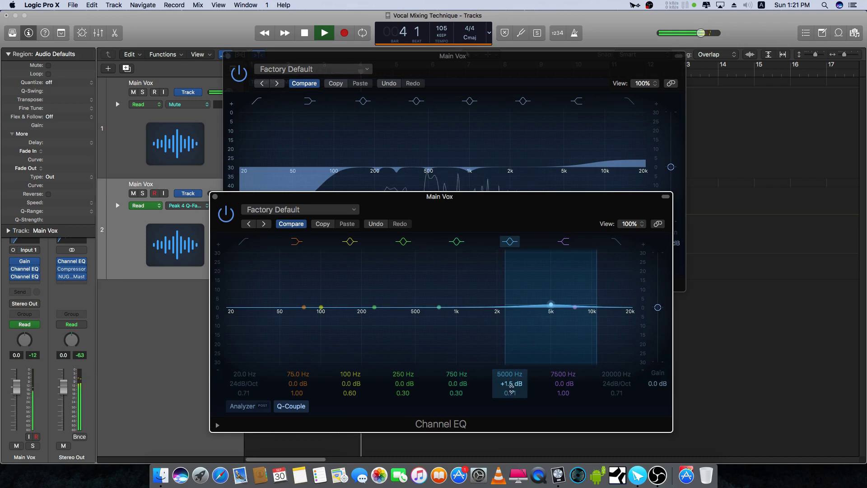
pyautogui.moveTo(551, 305); pyautogui.dragTo(551, 303)
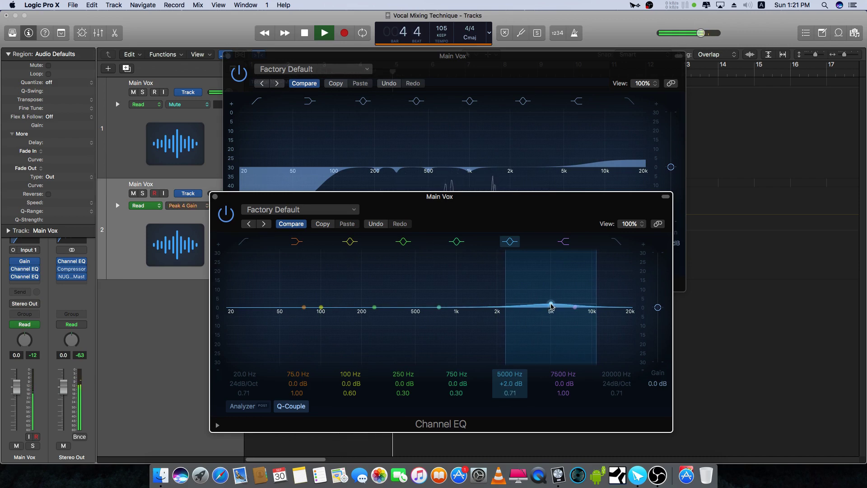
# Step: Compare the second EQ bypassed and enabled, and adjust its fourth peak band to 3900 Hz, +3.0 dB and a Q of 1.10
pyautogui.click(226, 214)
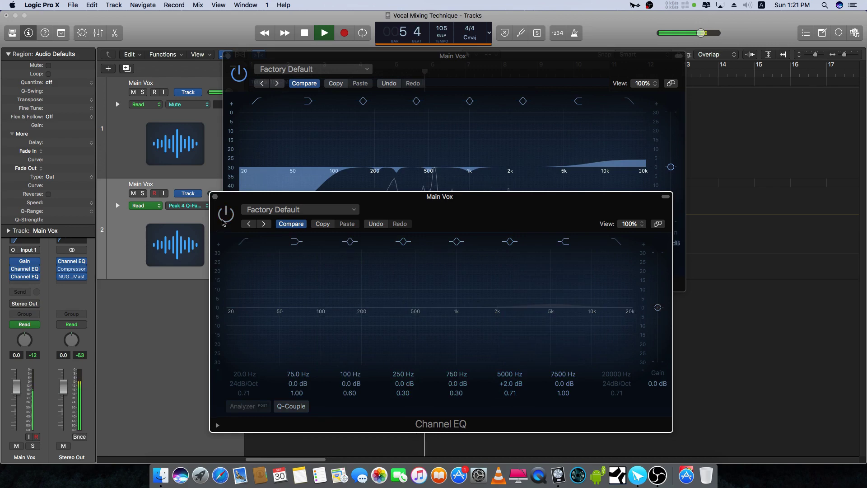
pyautogui.click(223, 219)
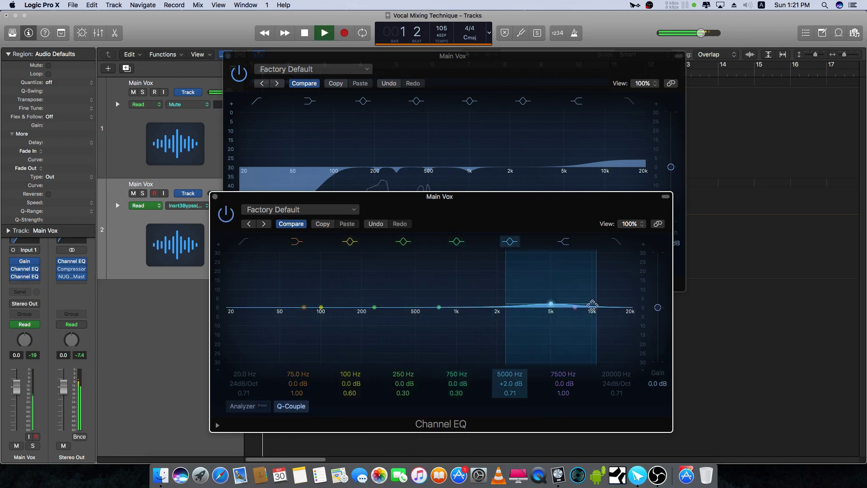
pyautogui.moveTo(592, 306); pyautogui.dragTo(593, 303)
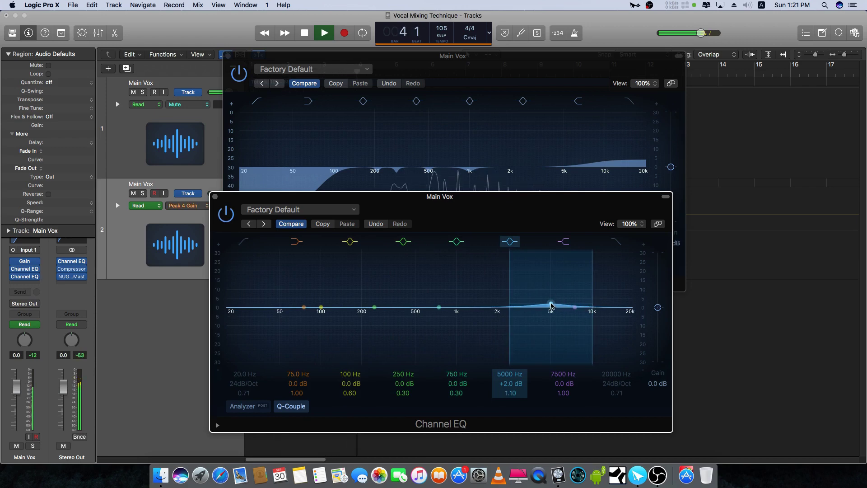
pyautogui.moveTo(551, 304)
pyautogui.mouseDown()
pyautogui.moveTo(551, 292)
pyautogui.moveTo(536, 296)
pyautogui.moveTo(559, 303)
pyautogui.moveTo(536, 303)
pyautogui.mouseUp()
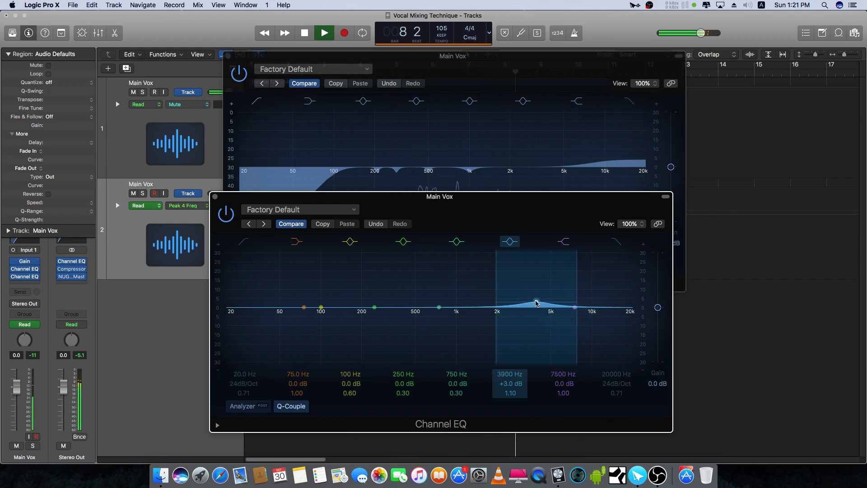
# Step: Compare the vocal with the second EQ's fourth peak band switched off and on, restarting playback as needed
pyautogui.press('space')
pyautogui.press('space')
pyautogui.click(510, 242)
pyautogui.press('space')
pyautogui.press('space')
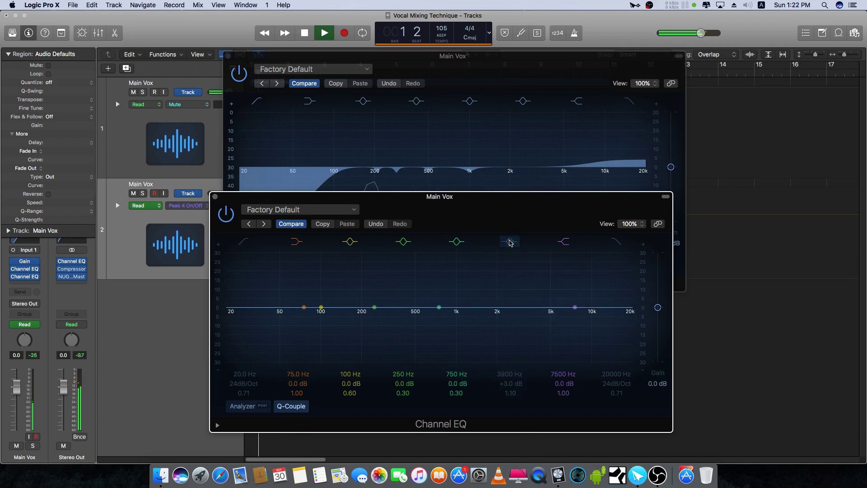
pyautogui.press('space')
pyautogui.click(509, 243)
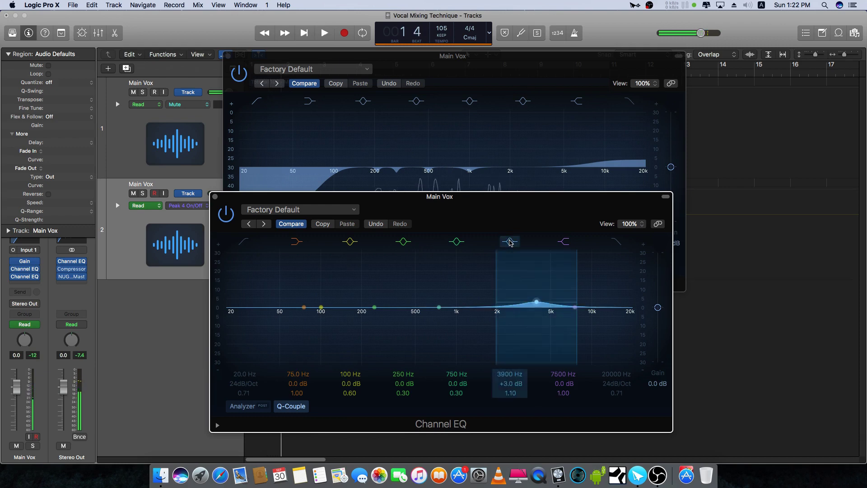
# Step: Adjust the second EQ's fourth peak band to 4600 Hz and +1.5 dB during playback, comparing it switched off and on
pyautogui.press('space')
pyautogui.moveTo(538, 301); pyautogui.dragTo(548, 307)
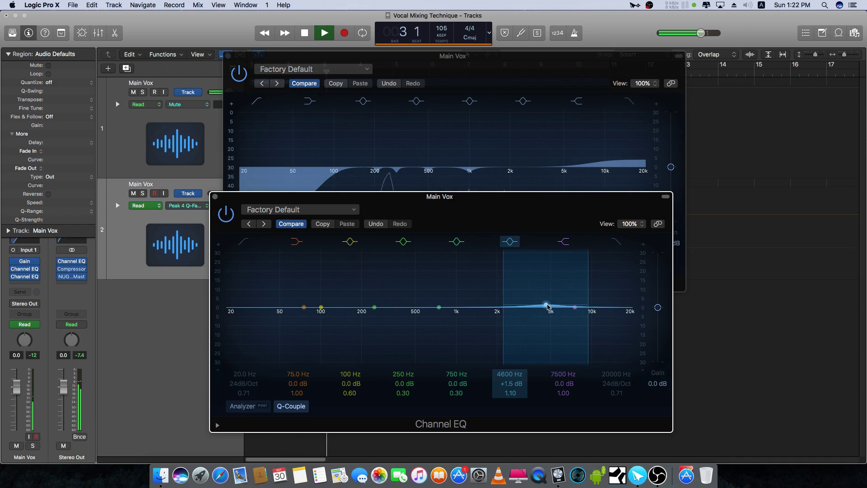
pyautogui.click(514, 242)
pyautogui.click(514, 243)
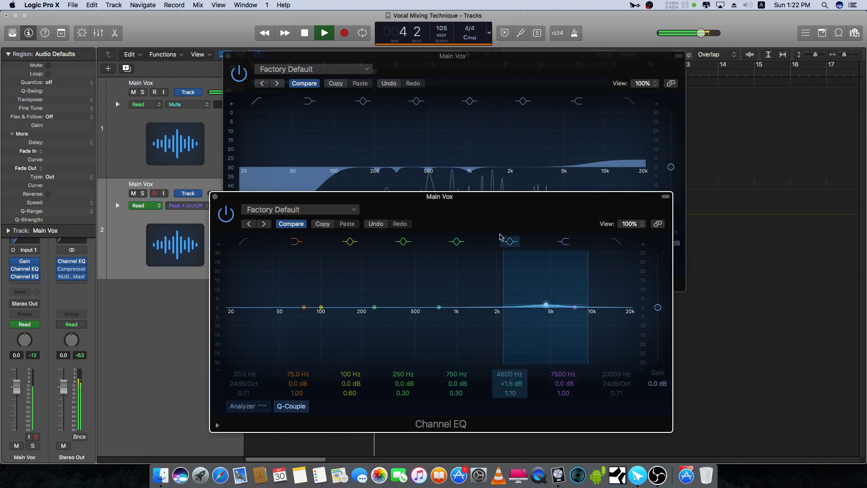
pyautogui.press('space')
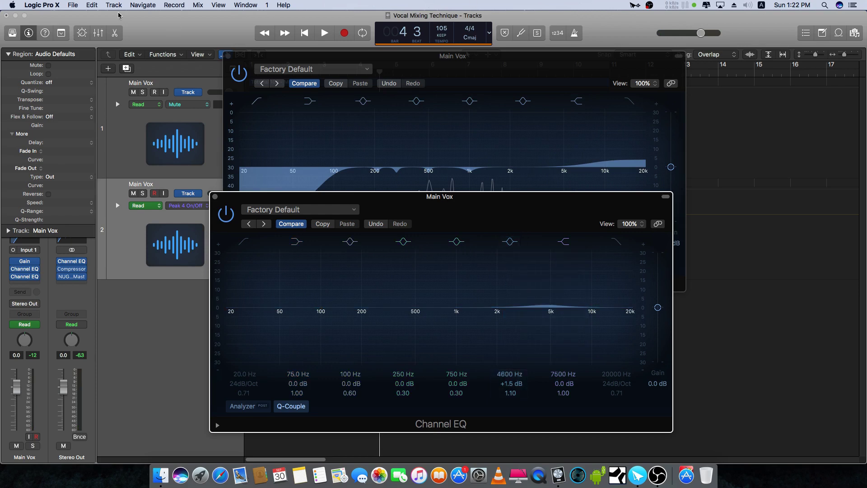
# Step: Close both Channel EQ windows and hide the track automation in the Tracks area
pyautogui.click(227, 56)
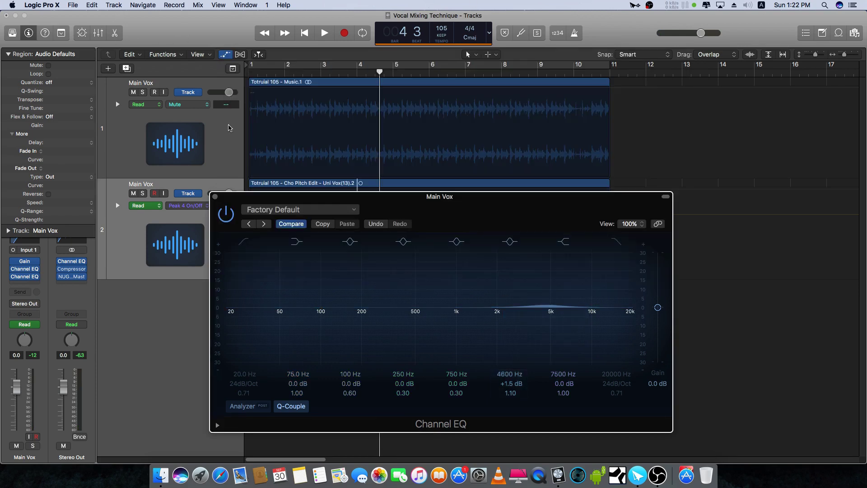
pyautogui.click(213, 192)
pyautogui.press('a')
# Step: Audition the full mix from the start with both Main Vox Channel EQs enabled, and stop playback
pyautogui.press('Return')
pyautogui.press('space')
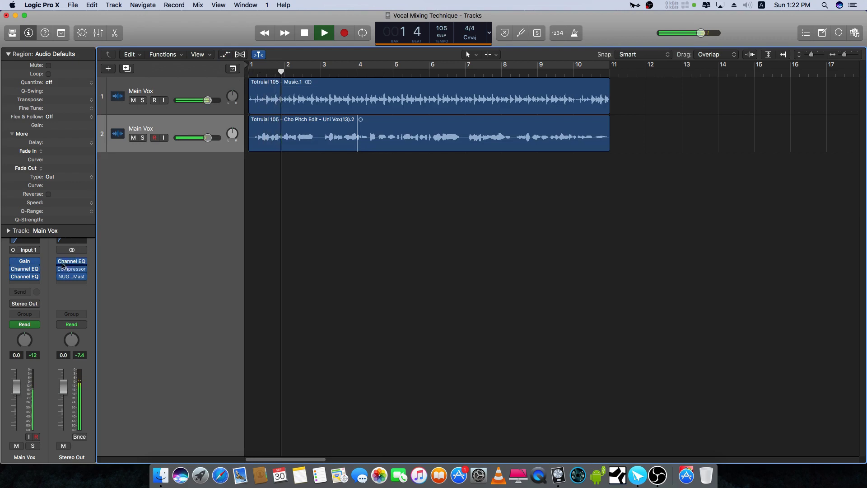
pyautogui.press('space')
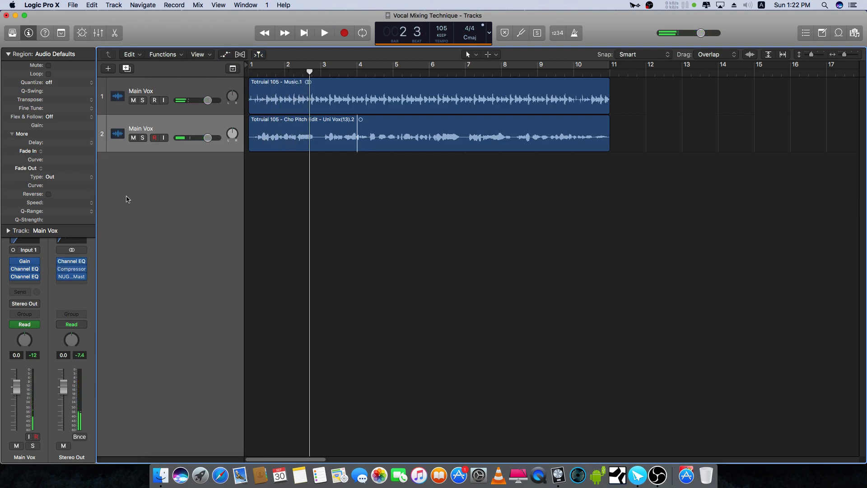
pyautogui.press('super+f')
pyautogui.press('Return')
pyautogui.press('space')
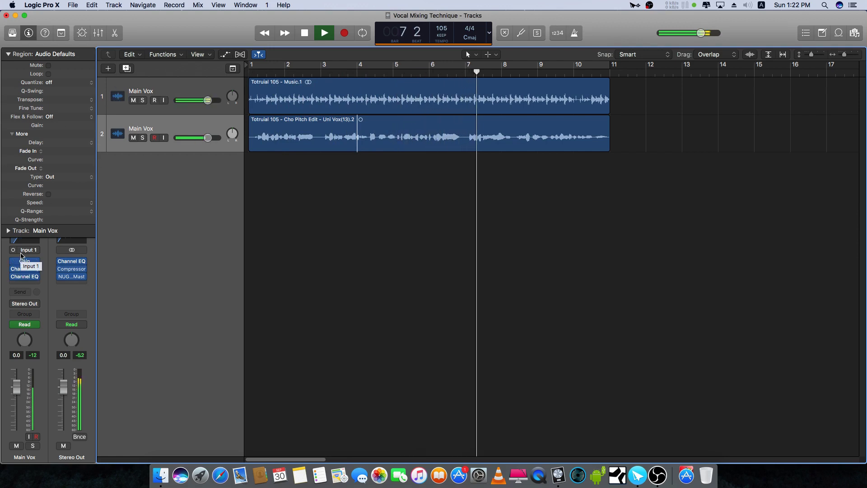
pyautogui.moveTo(25, 278)
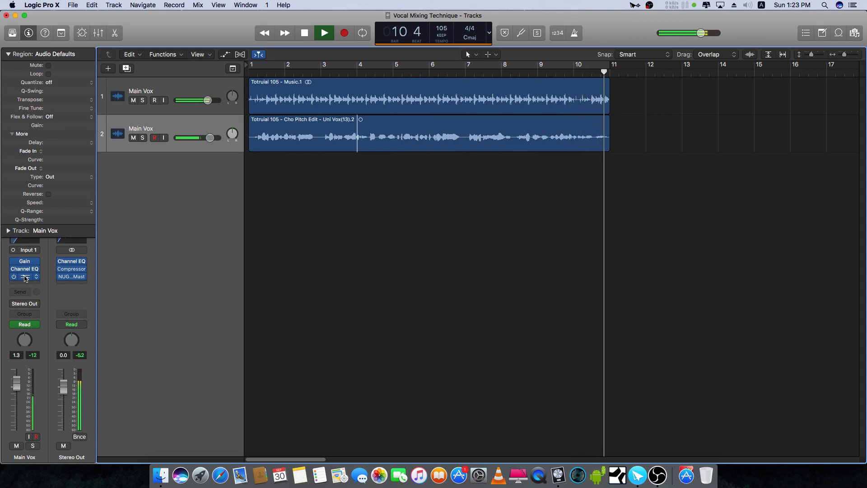
pyautogui.press('space')
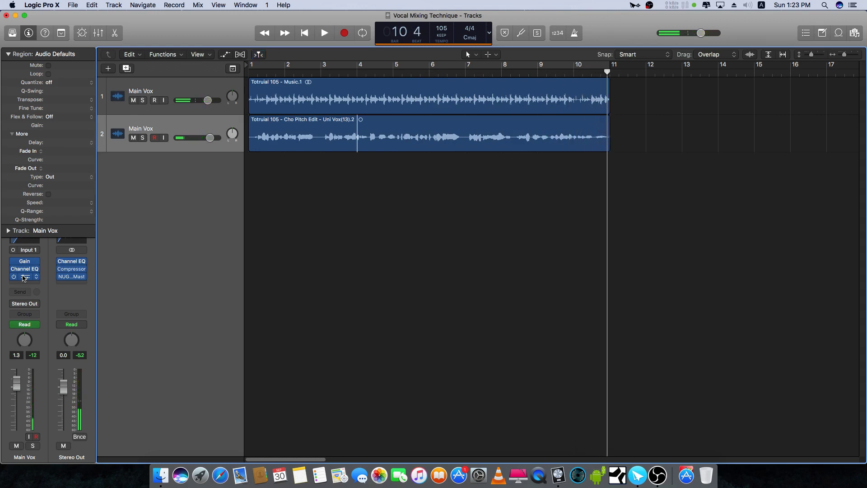
# Step: Play the mix from the start with both Main Vox Channel EQs bypassed for comparison, and stop playback
pyautogui.press('Return')
pyautogui.press('space')
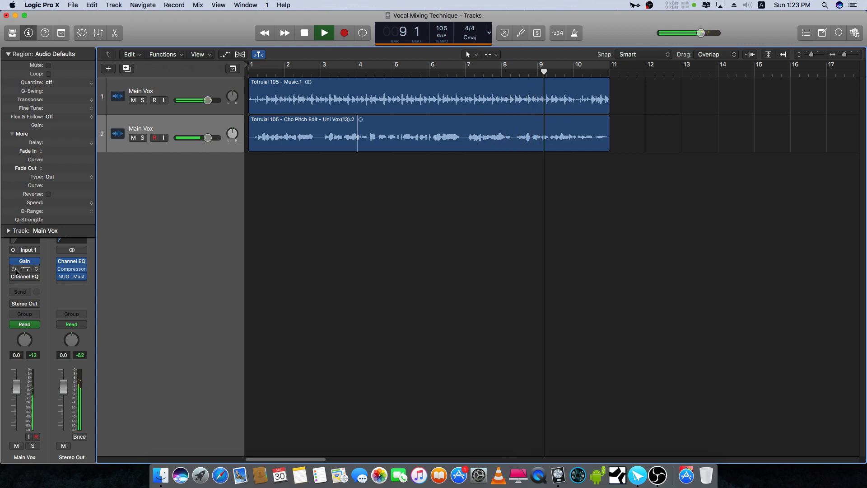
pyautogui.moveTo(16, 270)
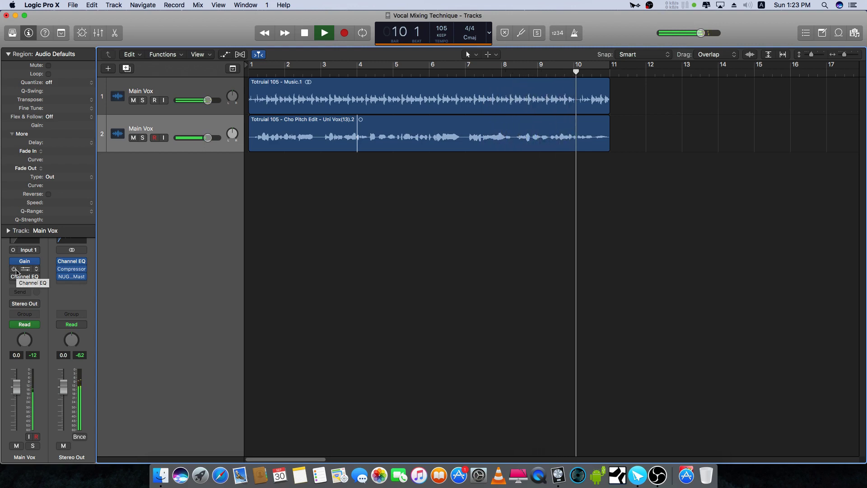
pyautogui.press('space')
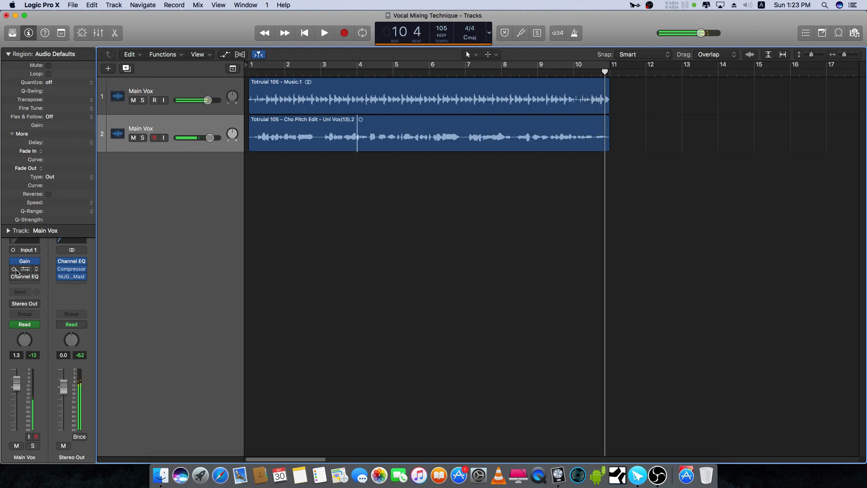